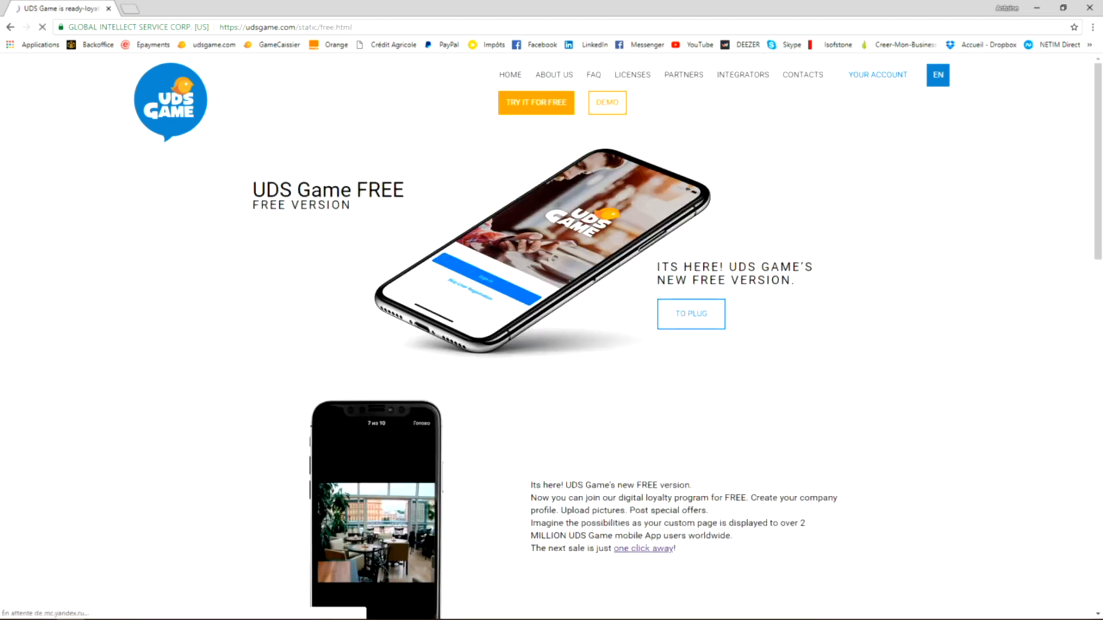
- Open the company registration form from the Loyalty Program section of the free version page
scroll(552, 337, "down", 10)
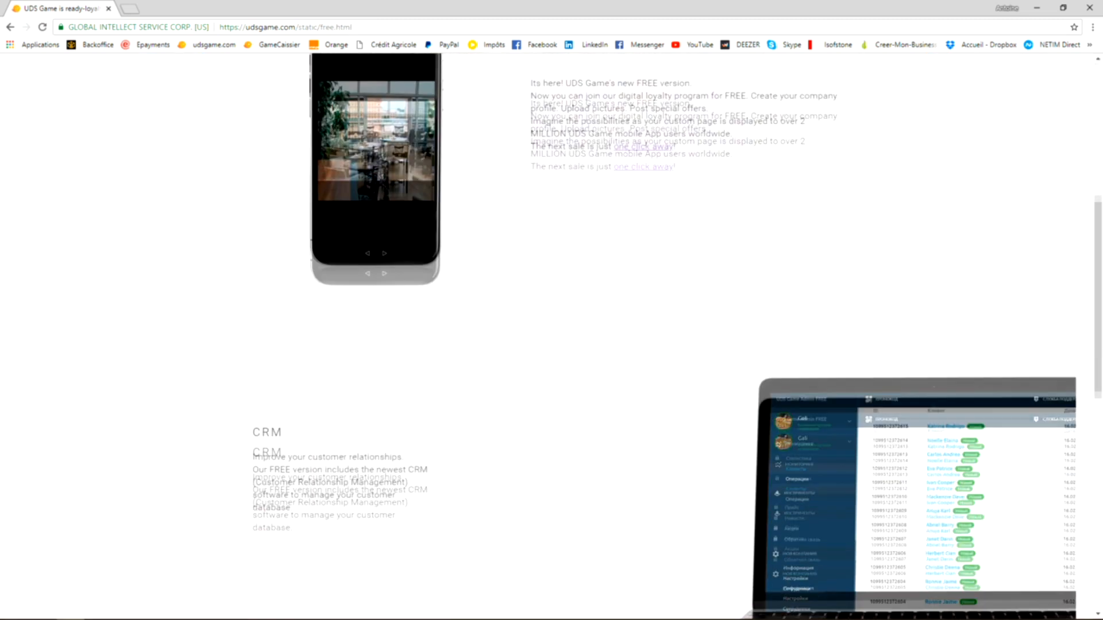
scroll(551, 337, "down", 6)
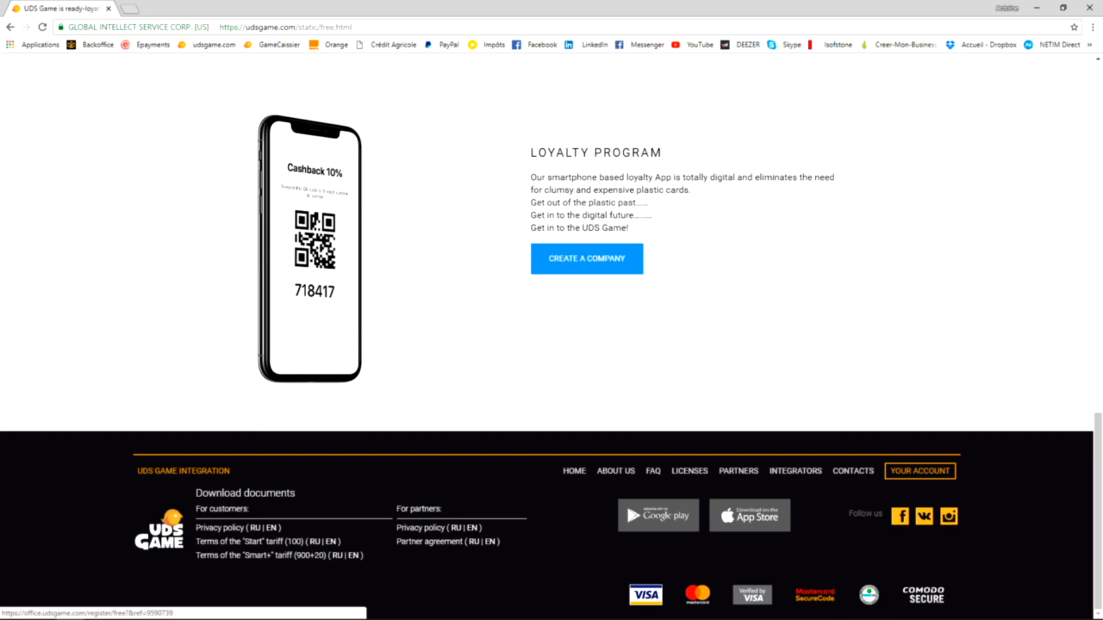
left_click(587, 259)
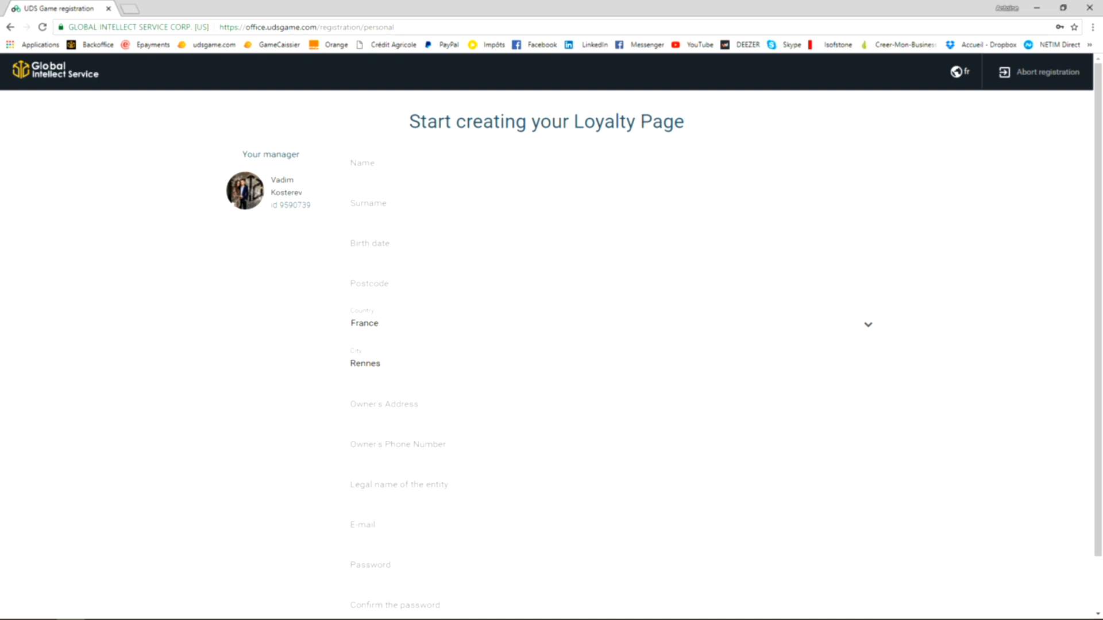
- Fill in the owner's first name and surname in the Loyalty Page registration form
scroll(664, 350, "down", 1)
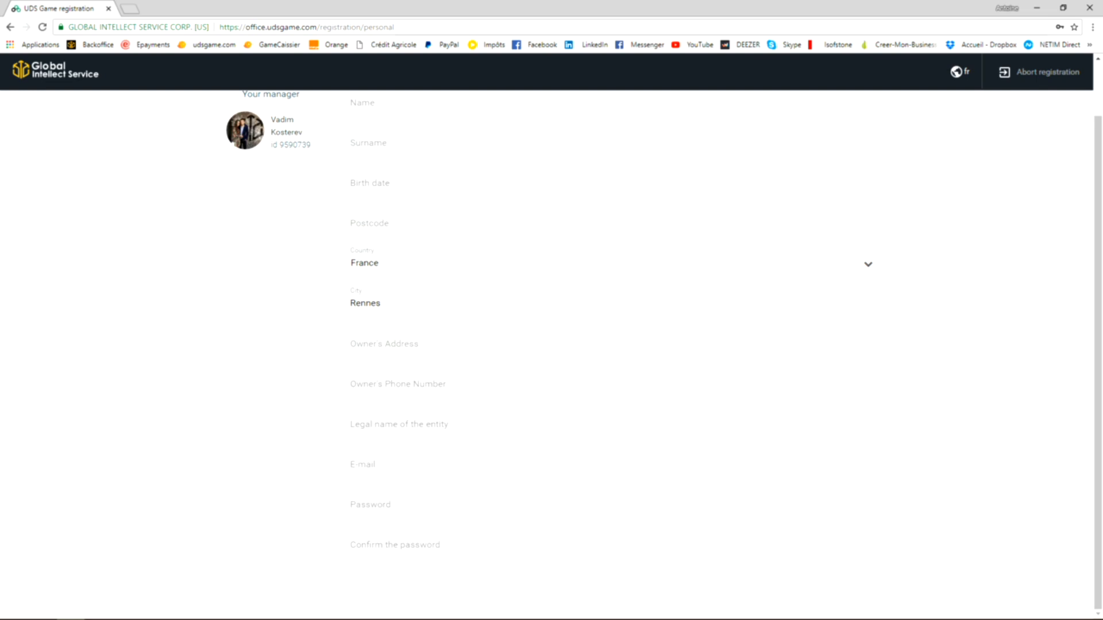
scroll(664, 350, "up", 1)
left_click(363, 163)
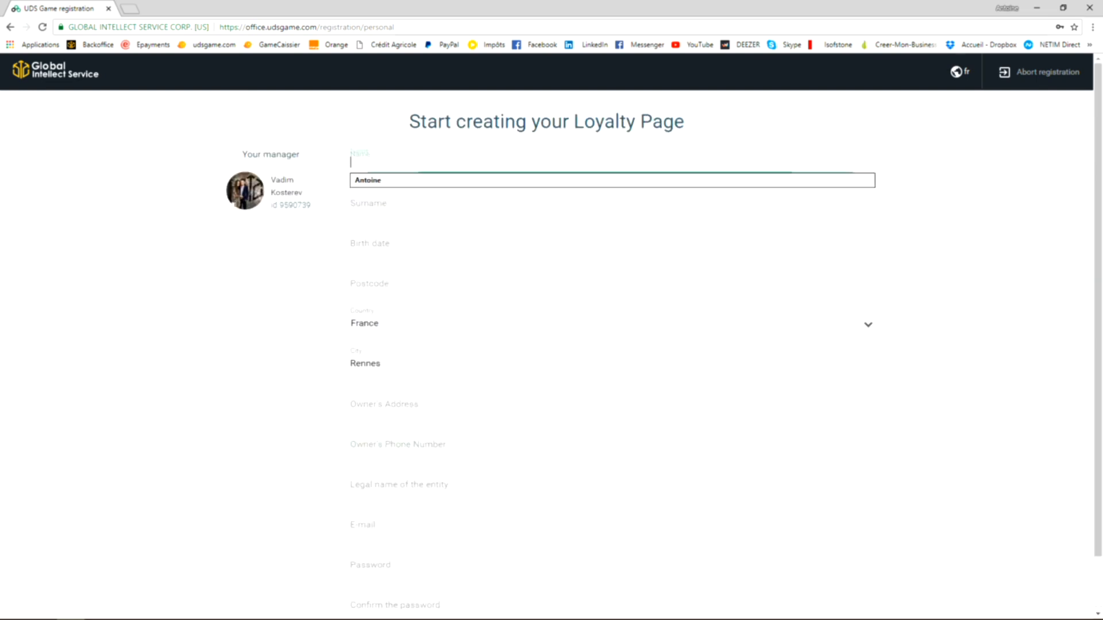
left_click(369, 180)
key("Tab")
key("Down")
key("Return")
- Enter the owner's birth date in yyyy-mm-dd format and fill in the postcode
key("Tab")
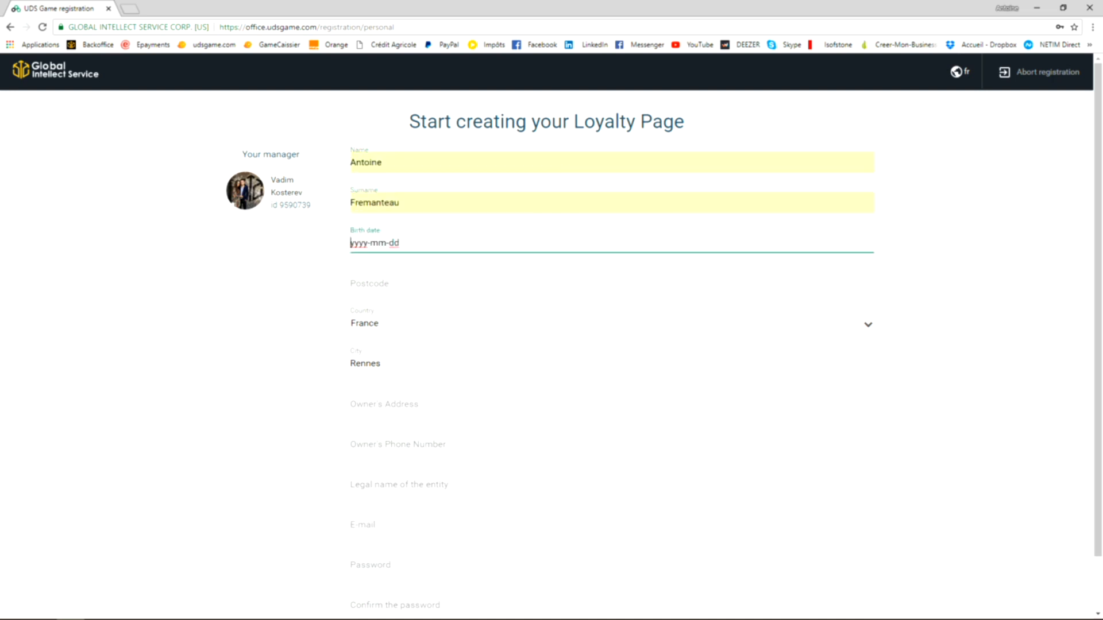
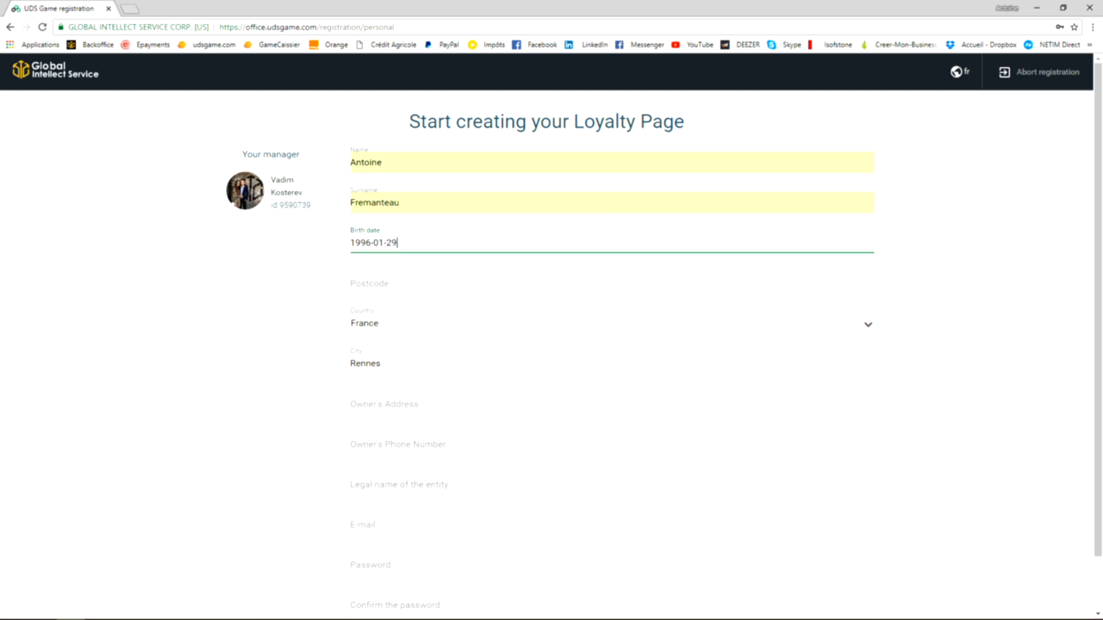
key("Tab")
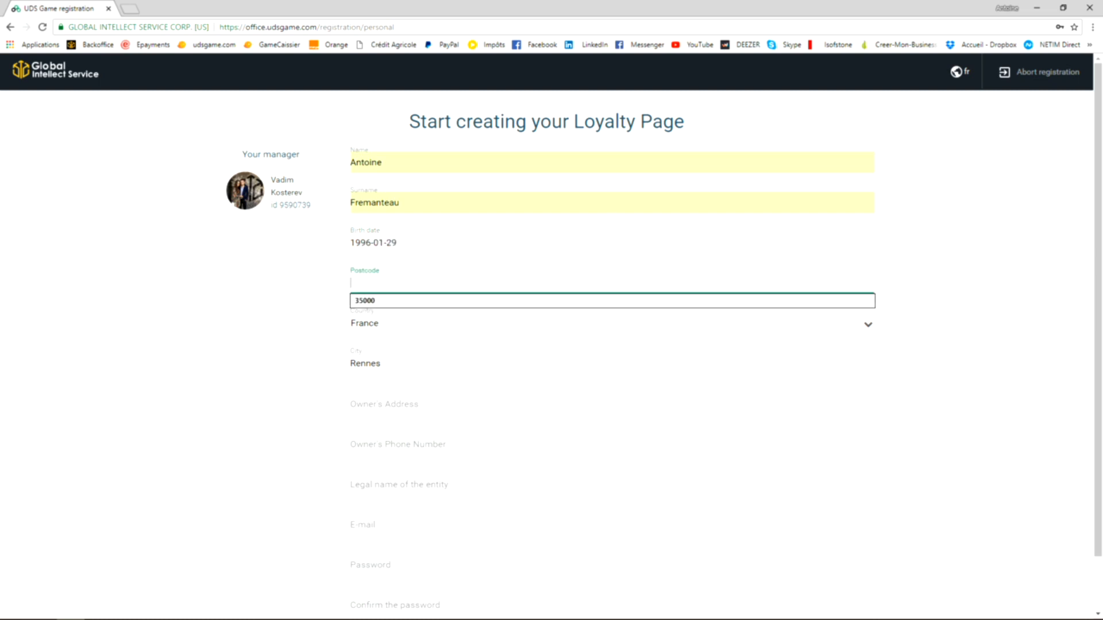
key("Down")
key("Return")
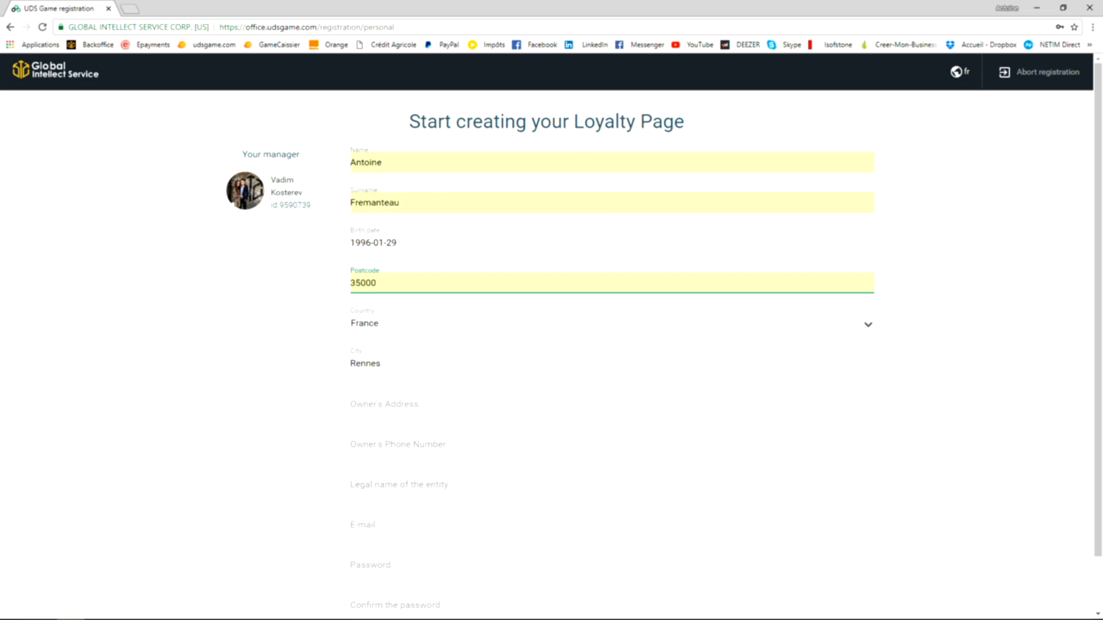
- Fill in the owner's address, the owner's phone number and the legal name of the entity using the saved entries
scroll(547, 345, "down", 2)
left_click(384, 344)
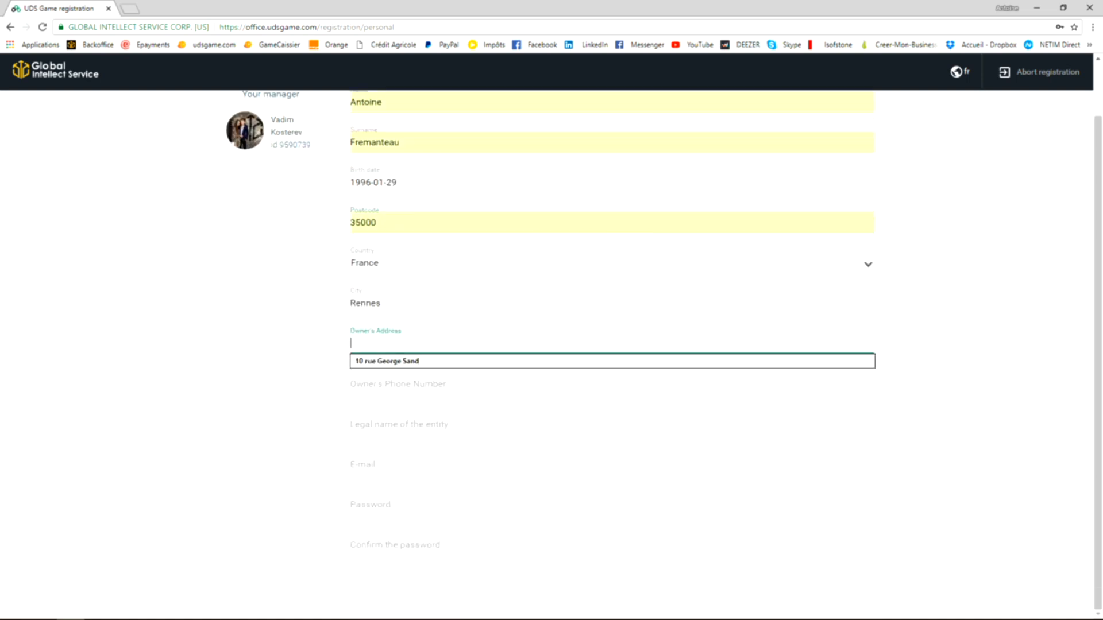
key("Return")
key("Tab")
key("Down")
key("Return")
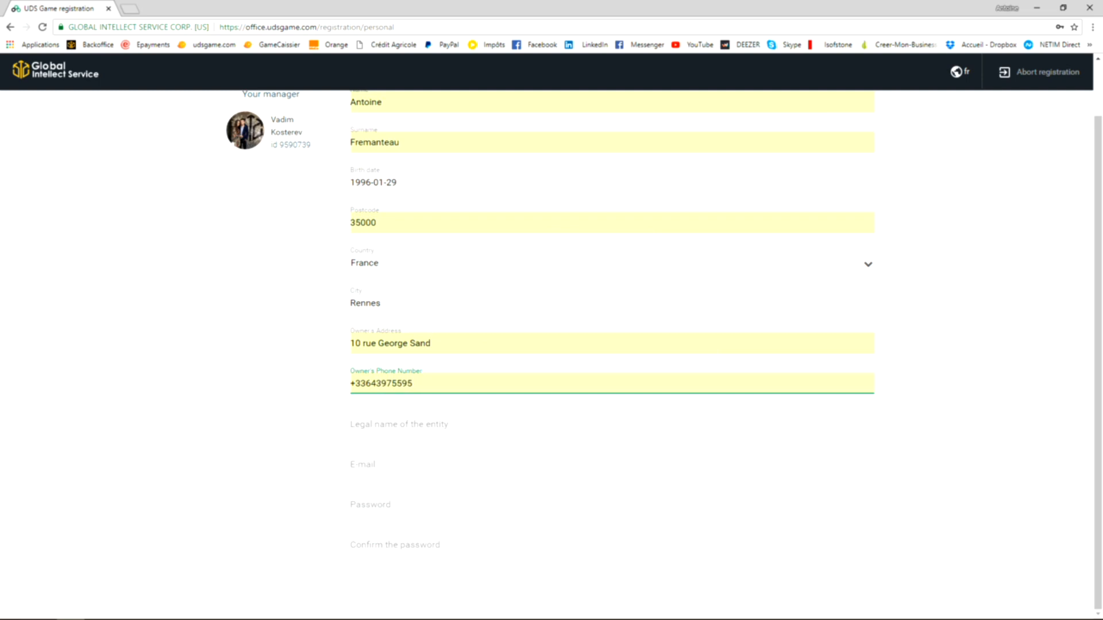
key("Tab")
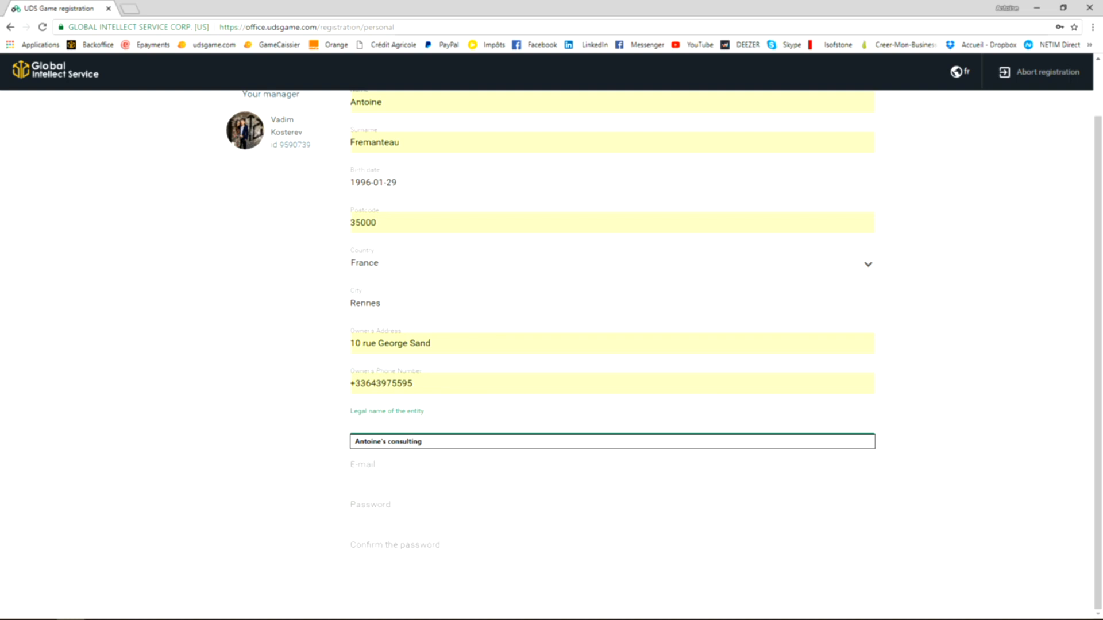
key("Down")
key("Return")
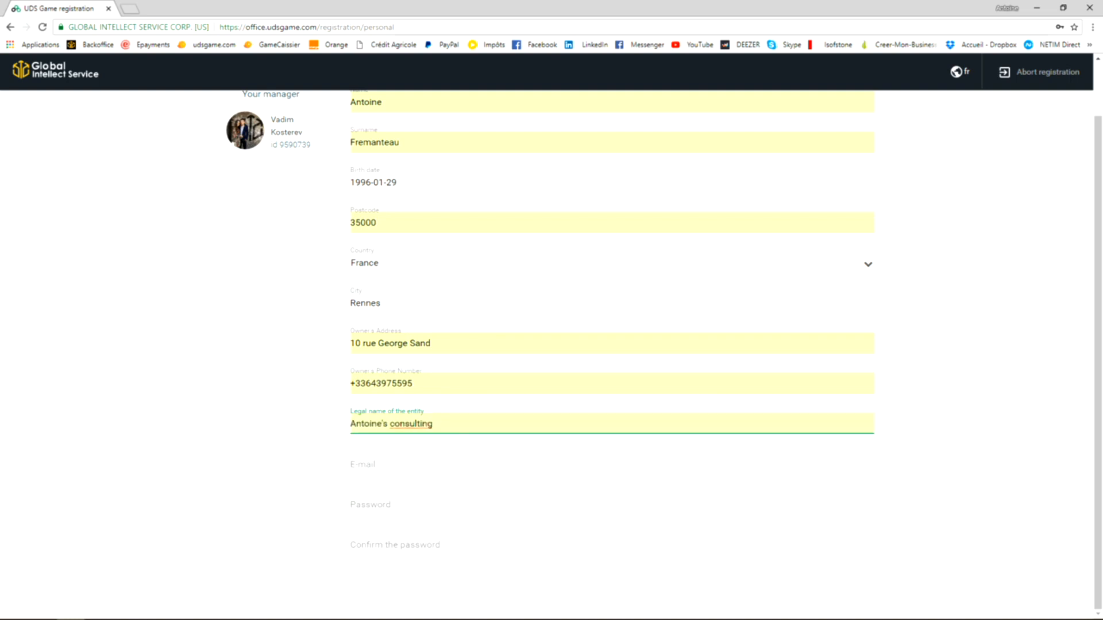
- Fill in the account e-mail with its saved password, confirm the password and continue the registration
key("Tab")
key("Down")
key("Return")
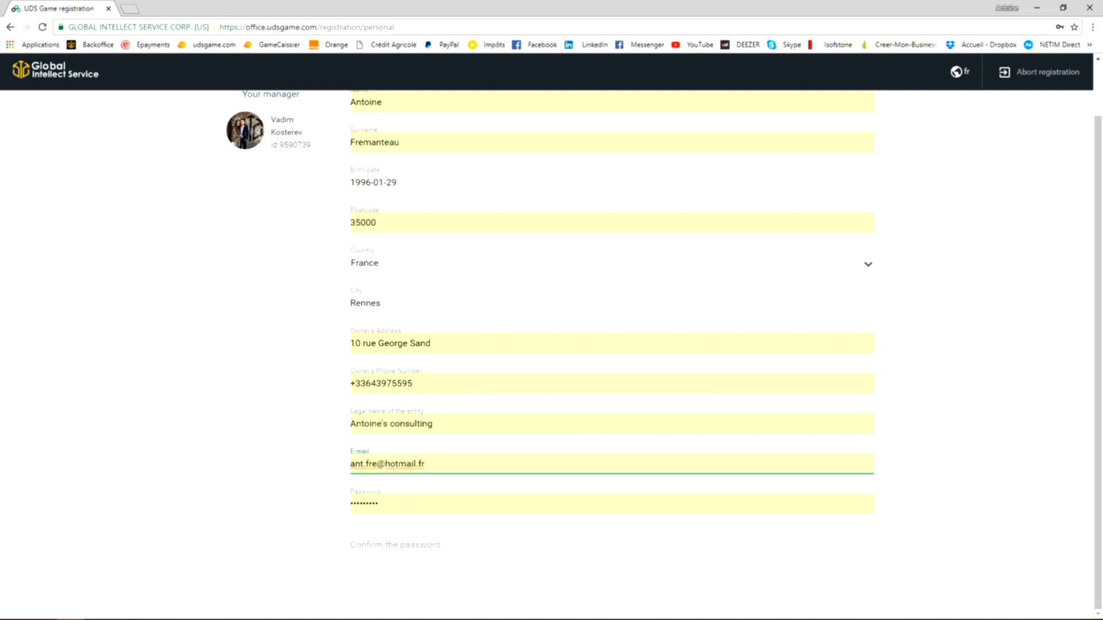
key("Tab")
key("Tab")
type("•••••••••")
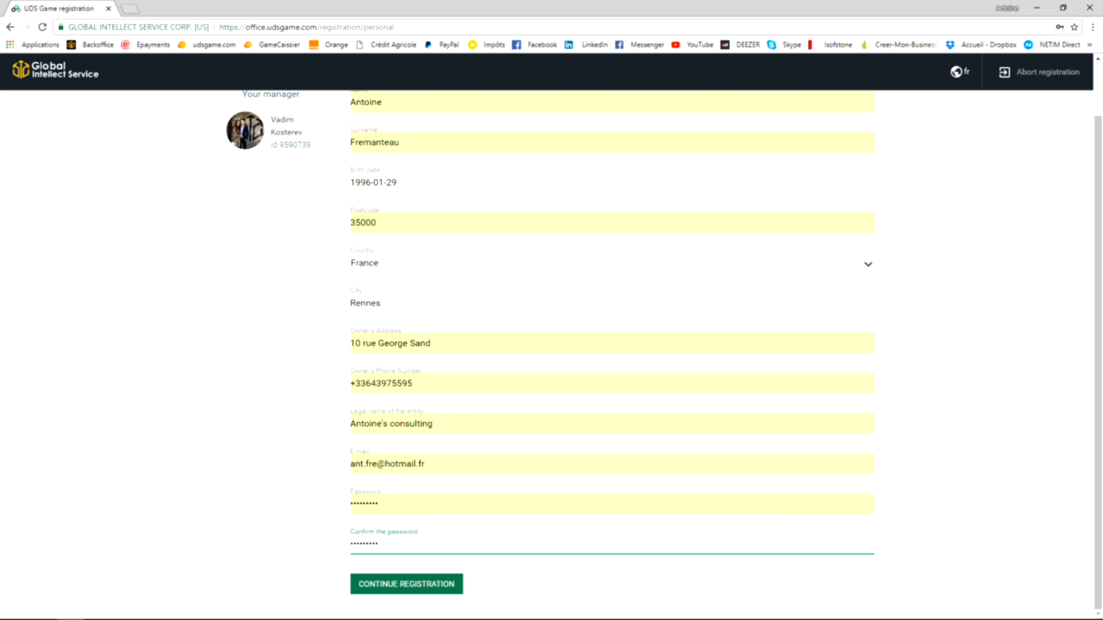
left_click(406, 584)
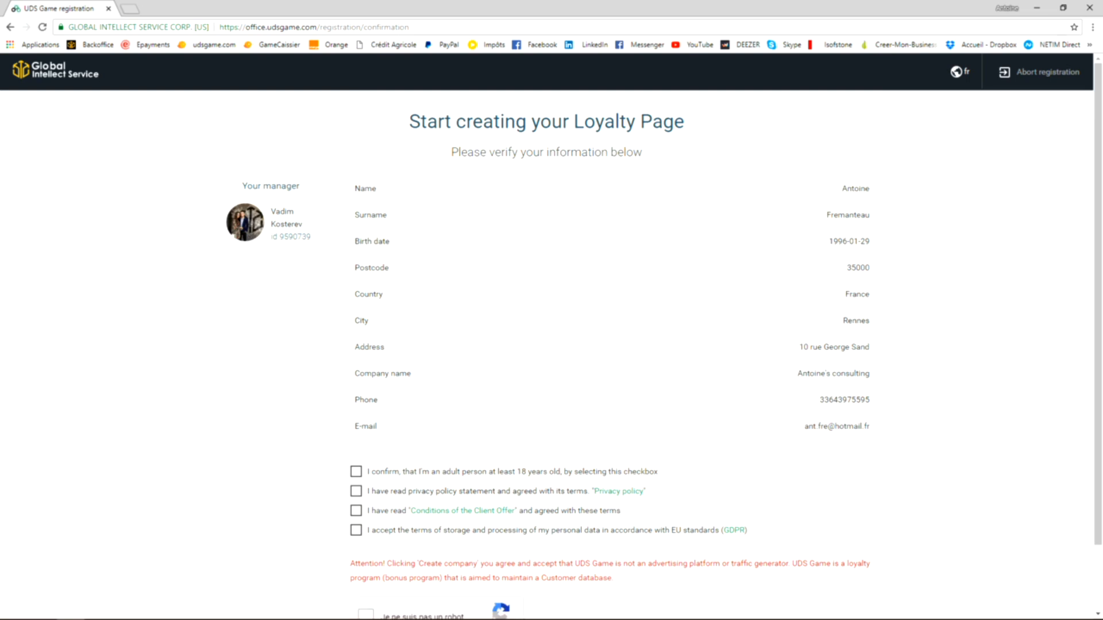
- Confirm being at least 18 years old, accept the privacy policy, and briefly open and close its document
scroll(551, 345, "down", 2)
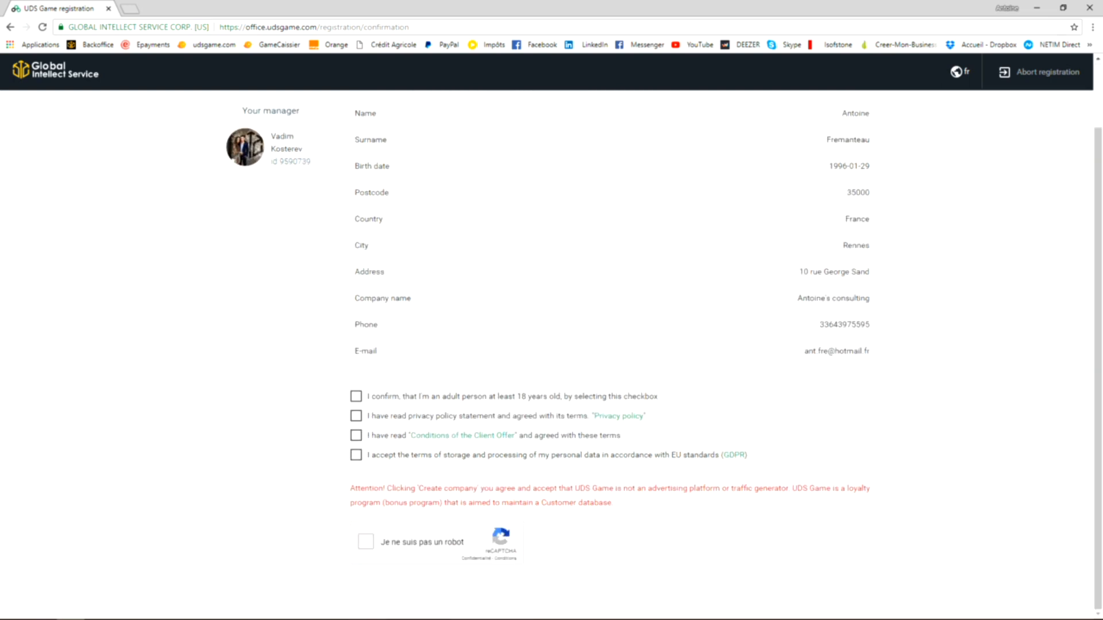
left_click(357, 397)
left_click(357, 416)
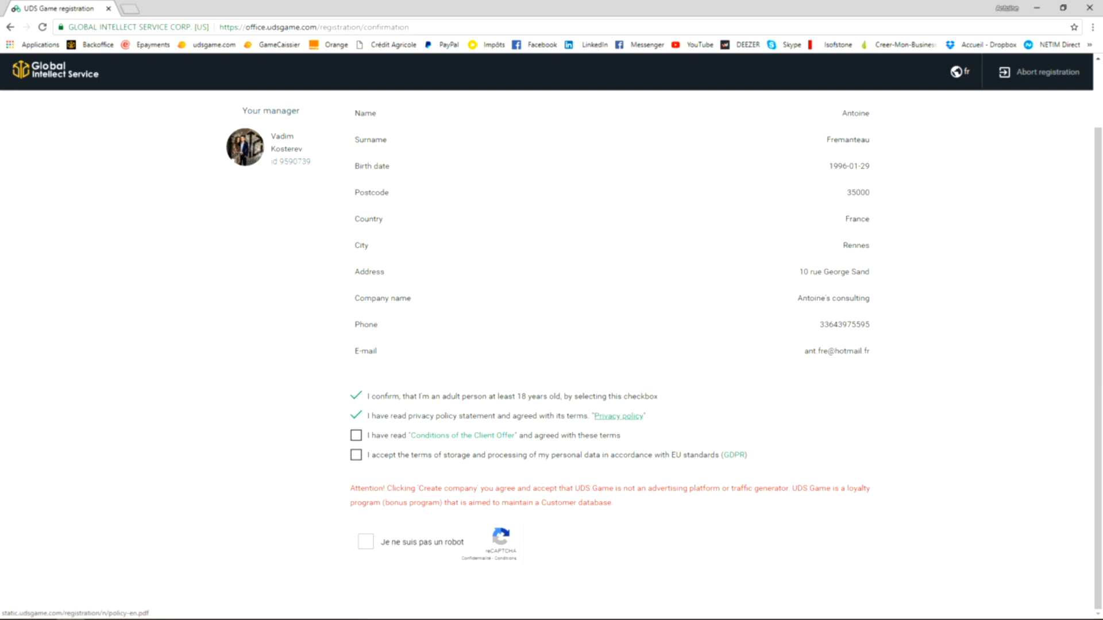
left_click(618, 416)
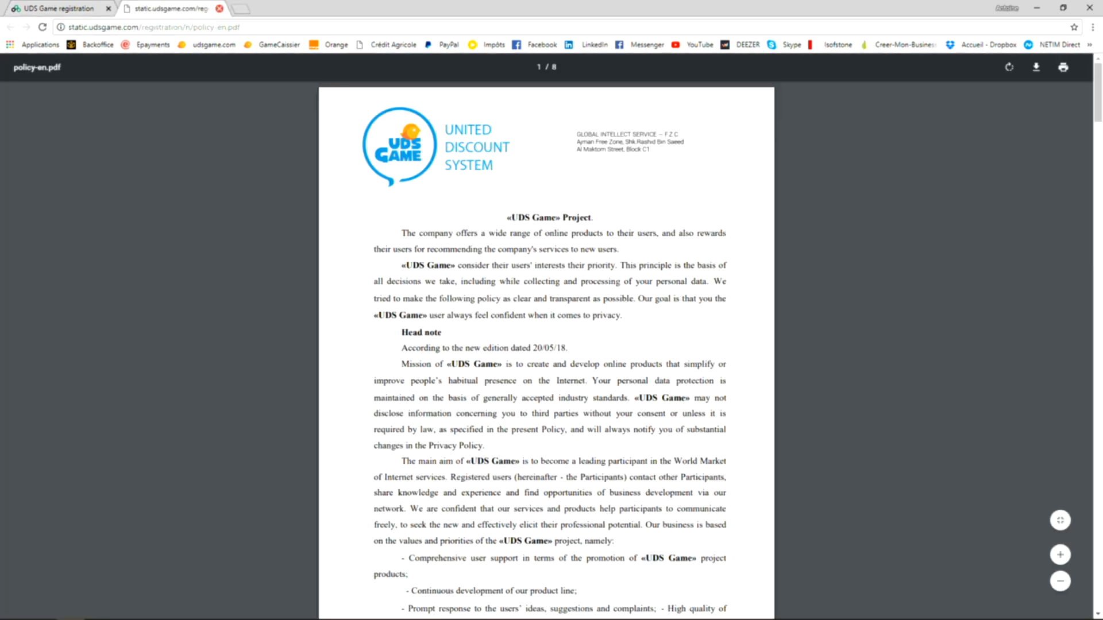
left_click(218, 9)
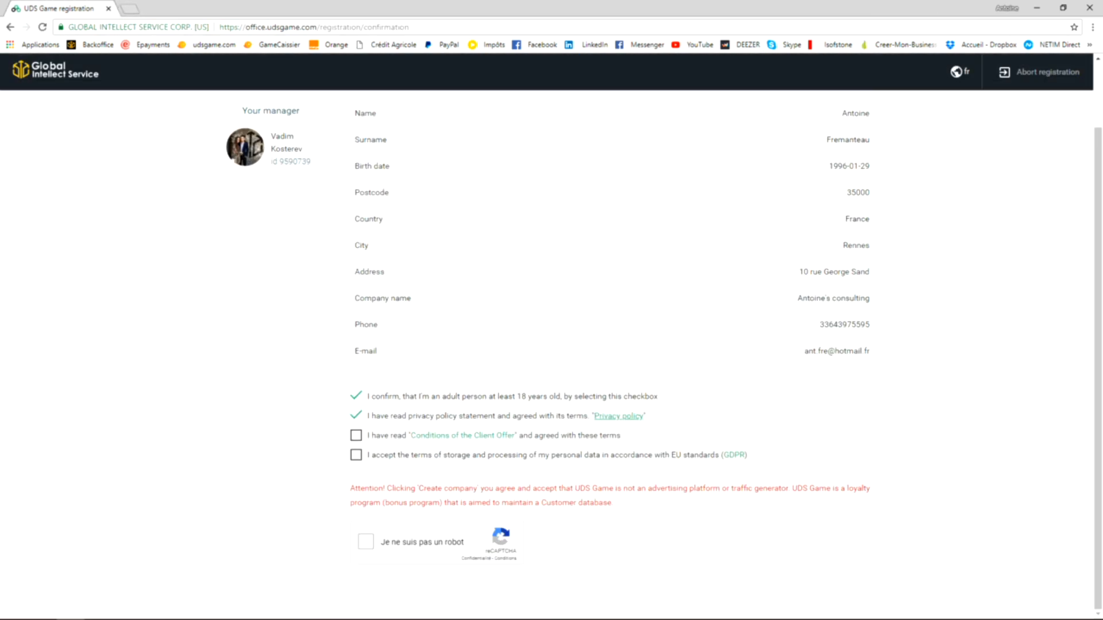
- Accept the Conditions of the Client Offer, and view and close the UDS Game FREE Offer document
left_click(356, 436)
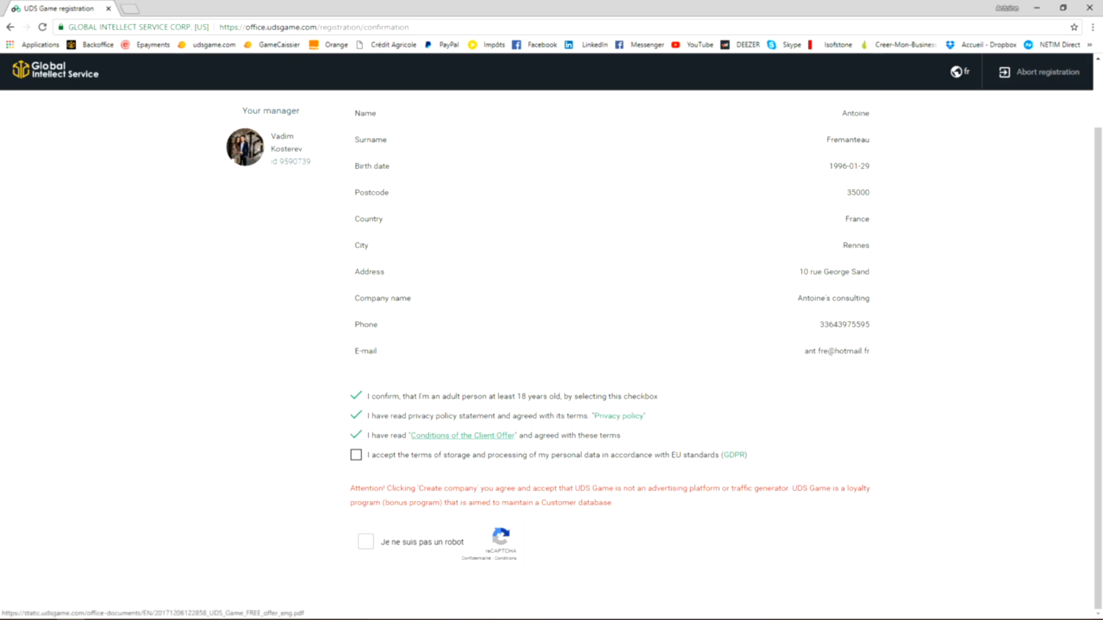
left_click(462, 435)
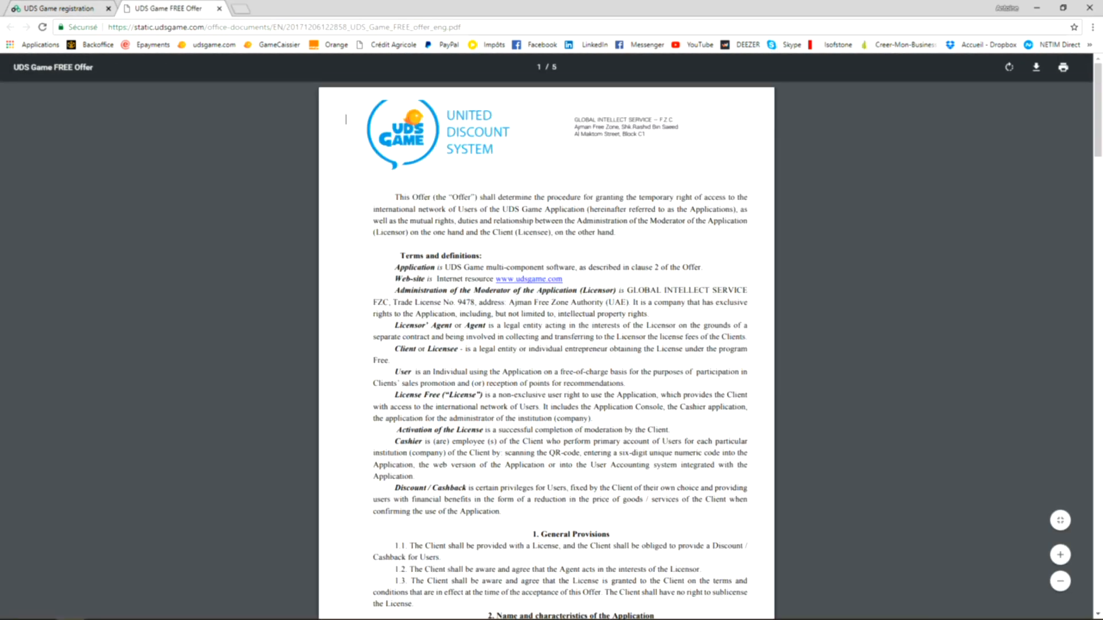
left_click(219, 9)
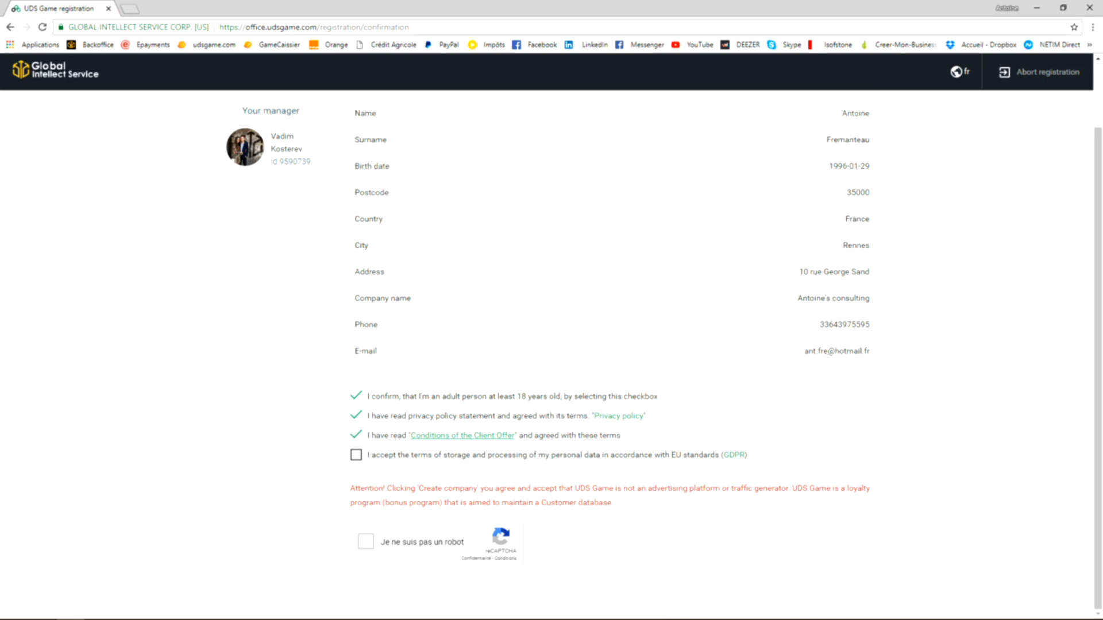
- Accept the GDPR data storage terms, complete the reCAPTCHA check and create the company
left_click(356, 455)
left_click(366, 542)
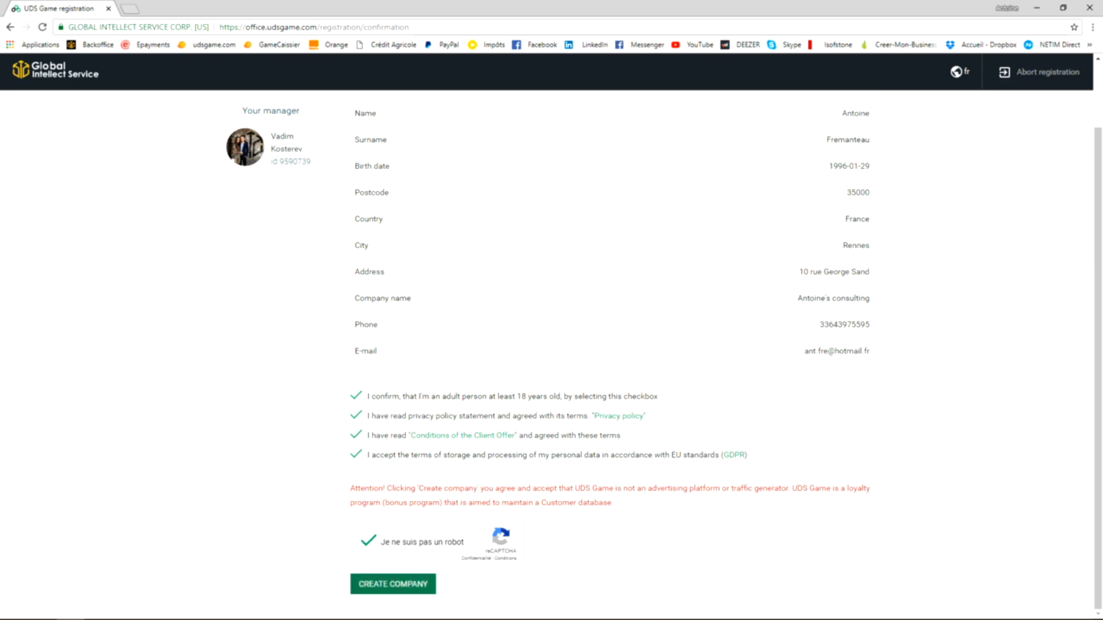
left_click(393, 583)
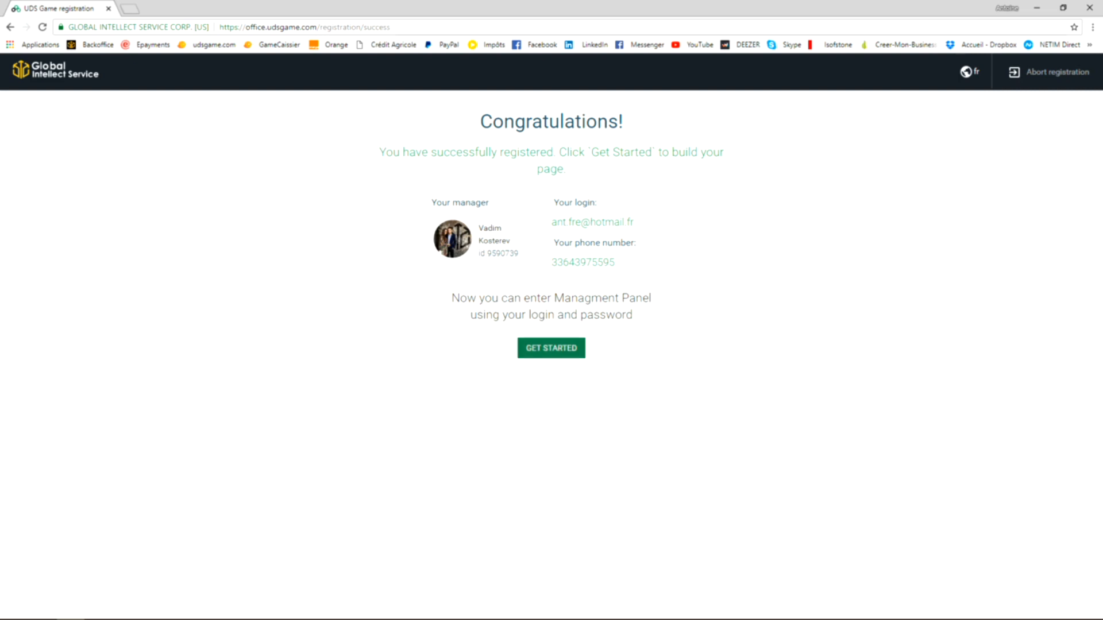
- Get started with the management panel by logging in with the newly registered account's e-mail and password
left_click(550, 348)
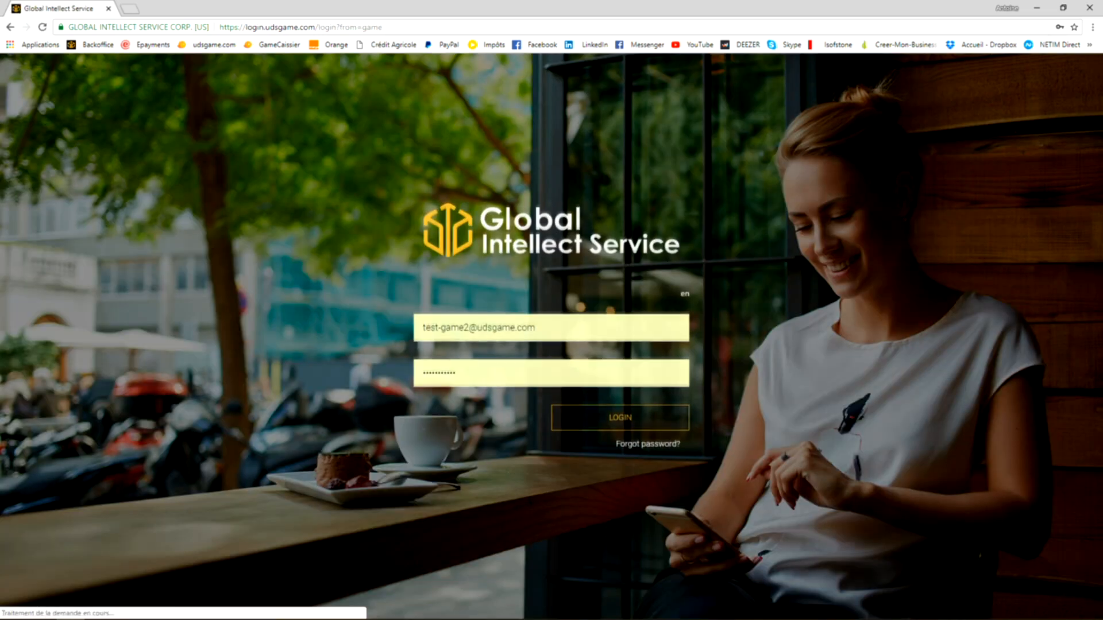
triple_click(479, 328)
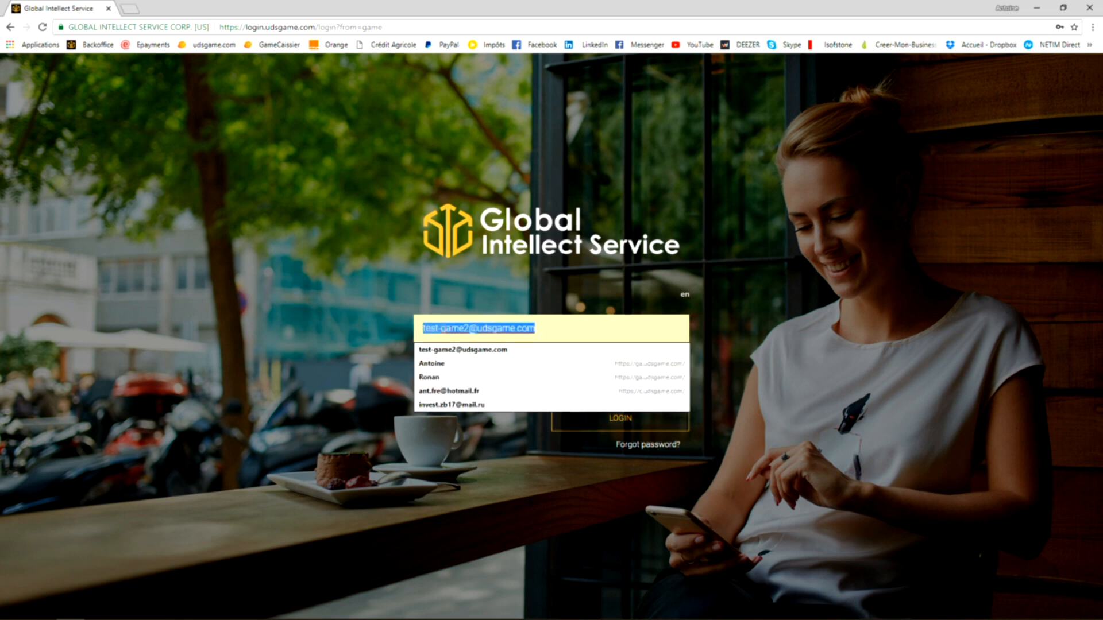
key("BackSpace")
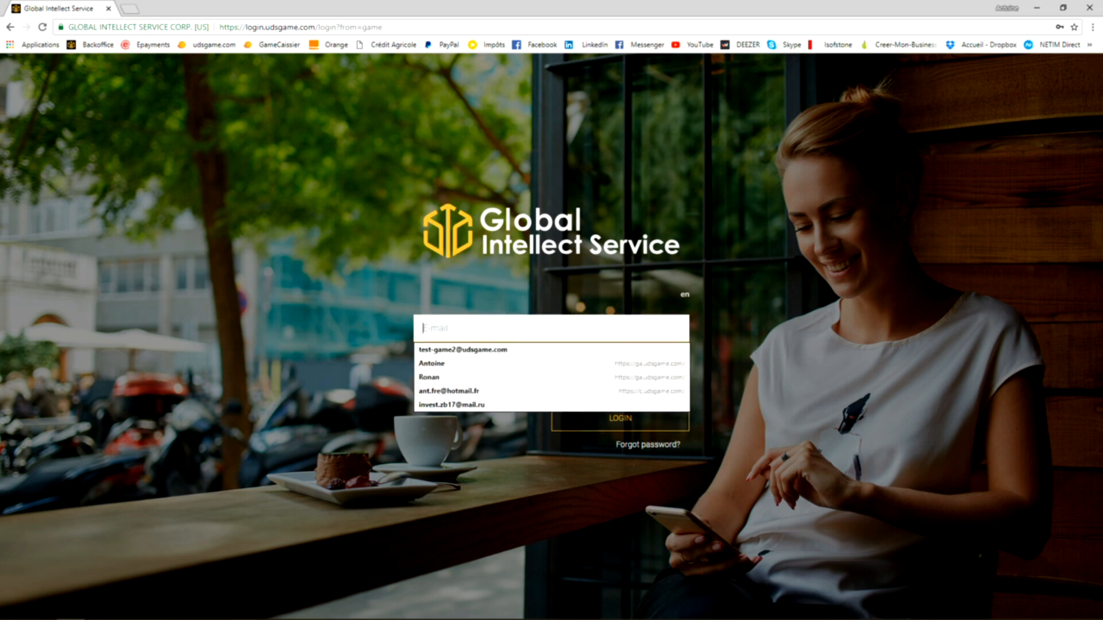
key("Down")
key("Return")
key("Tab")
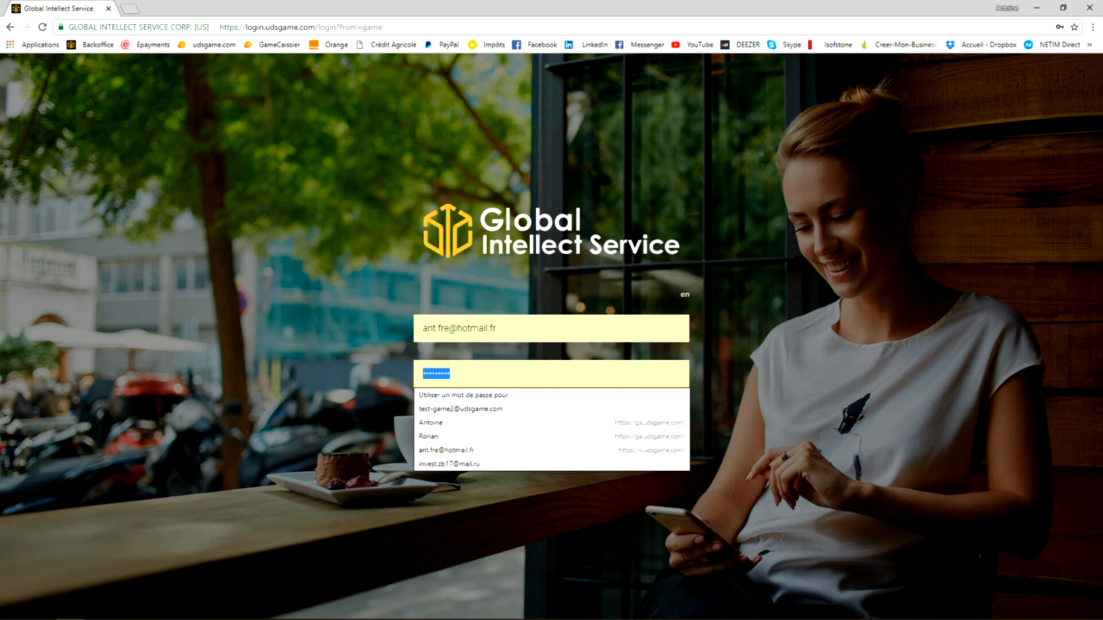
type("*********")
key("Return")
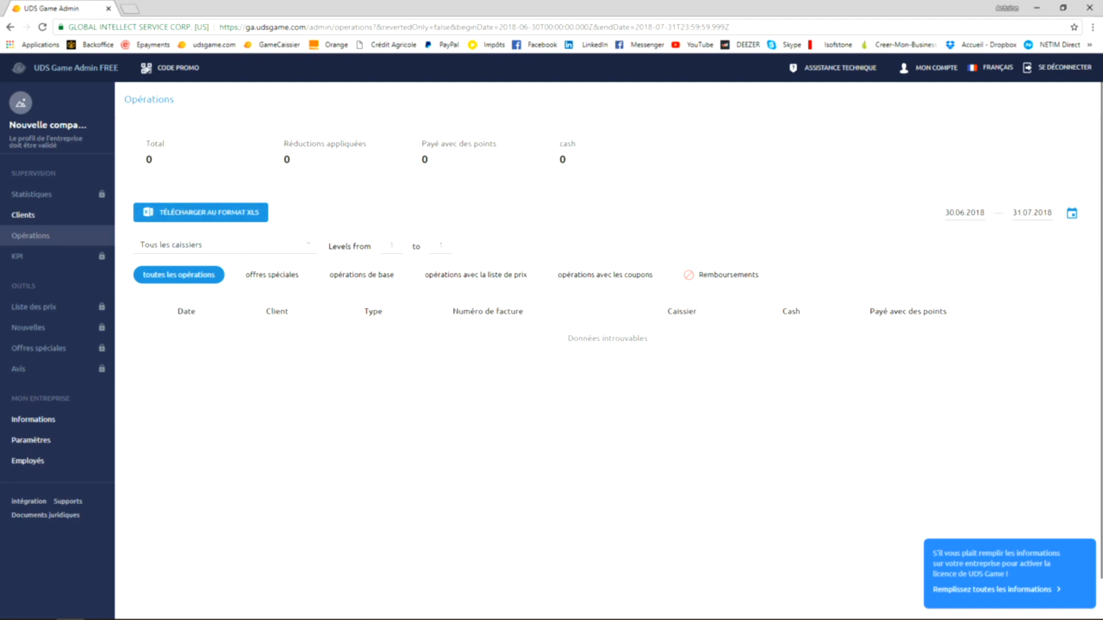
- Open the "À propos de l'entreprise" section from the prompt to complete the company information
left_click_drag(10, 138, 78, 125)
left_click(57, 125)
left_click(996, 590)
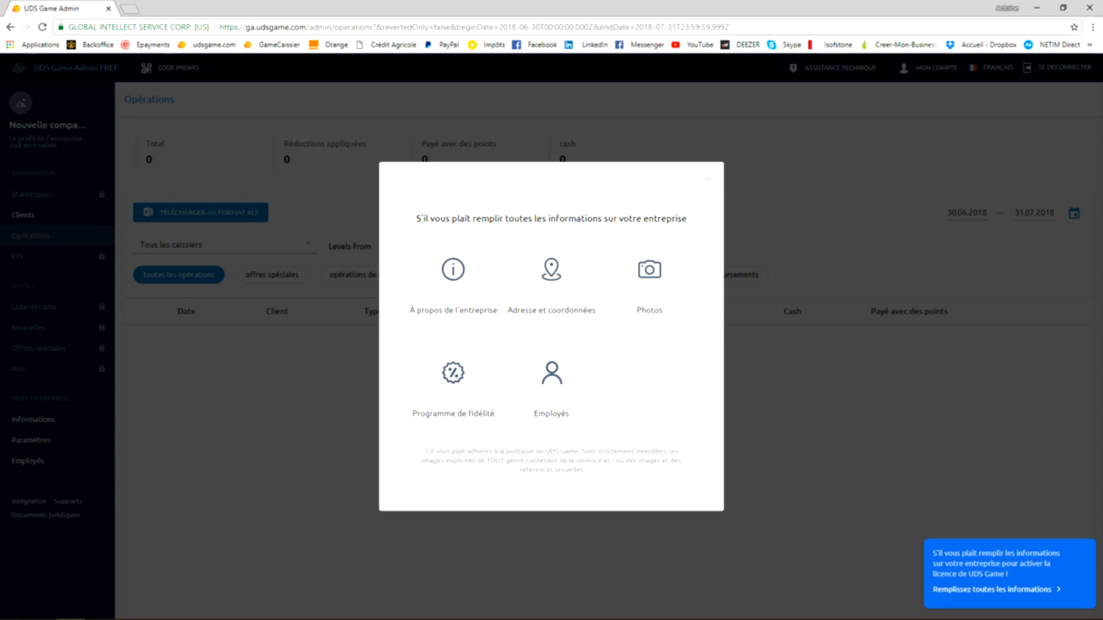
left_click(453, 269)
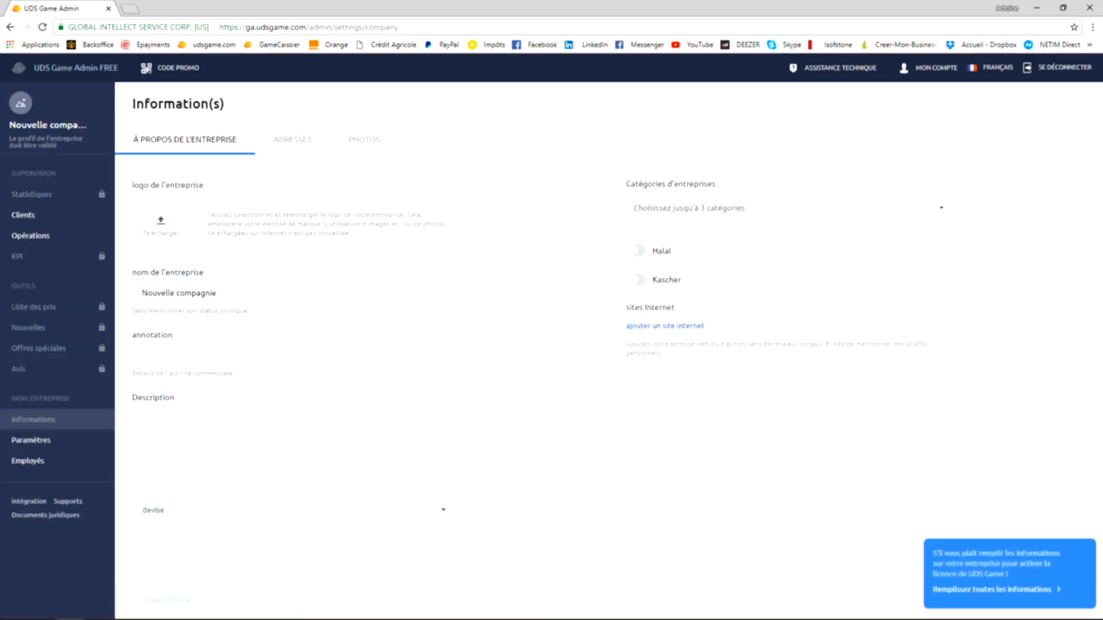
- Load the picture of a phone surrounded by food from the Images folder as the company logo
left_click(161, 225)
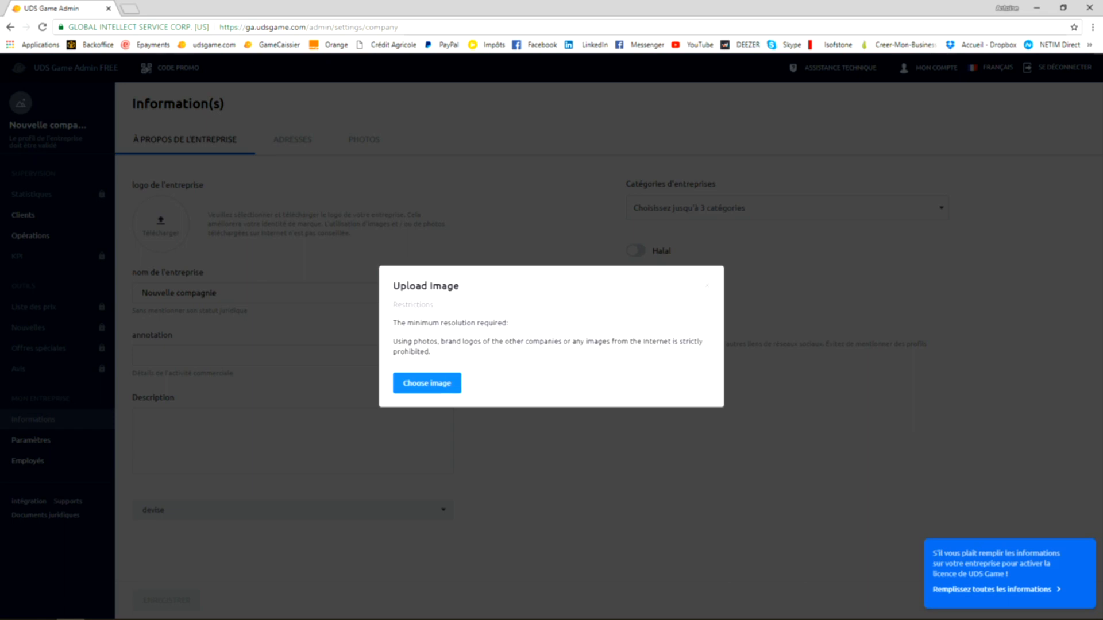
left_click(427, 383)
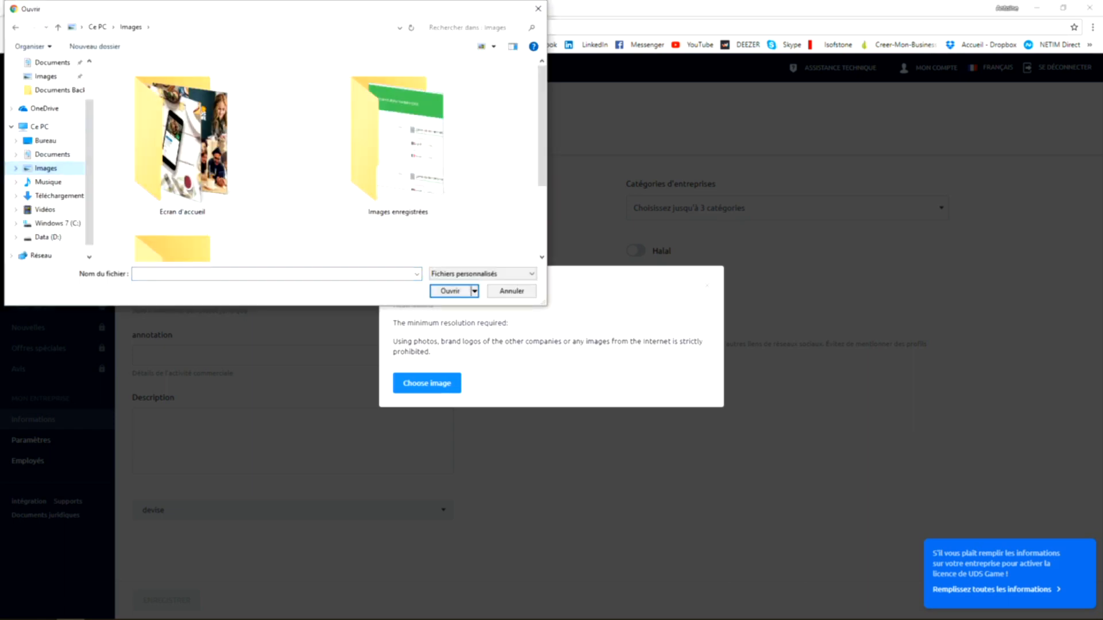
scroll(182, 172, "down", 2)
left_click(398, 201)
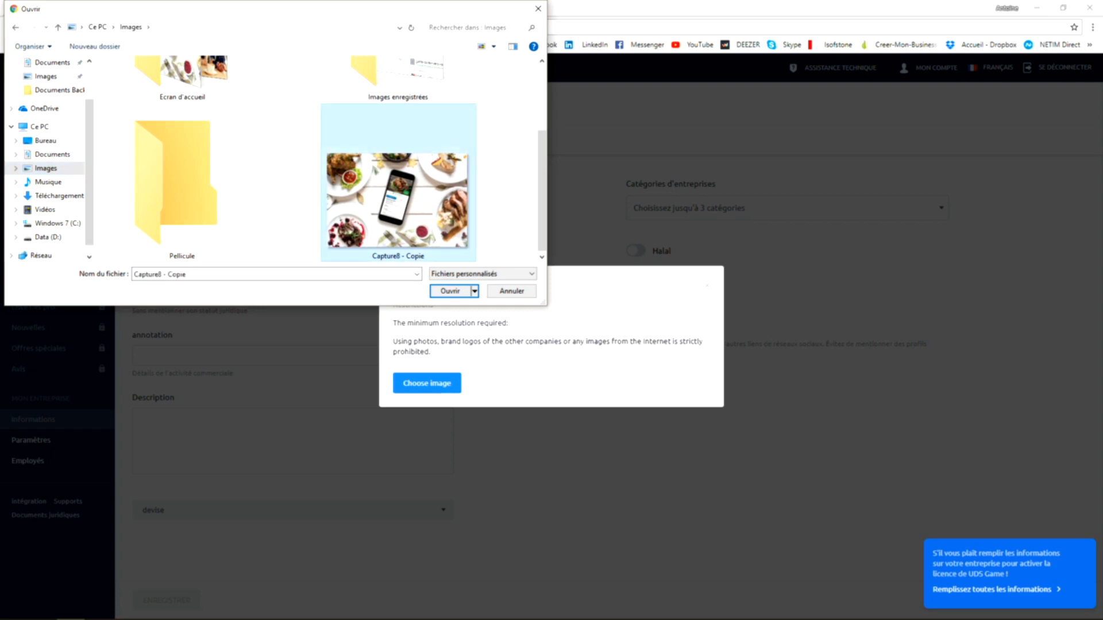
left_click(450, 291)
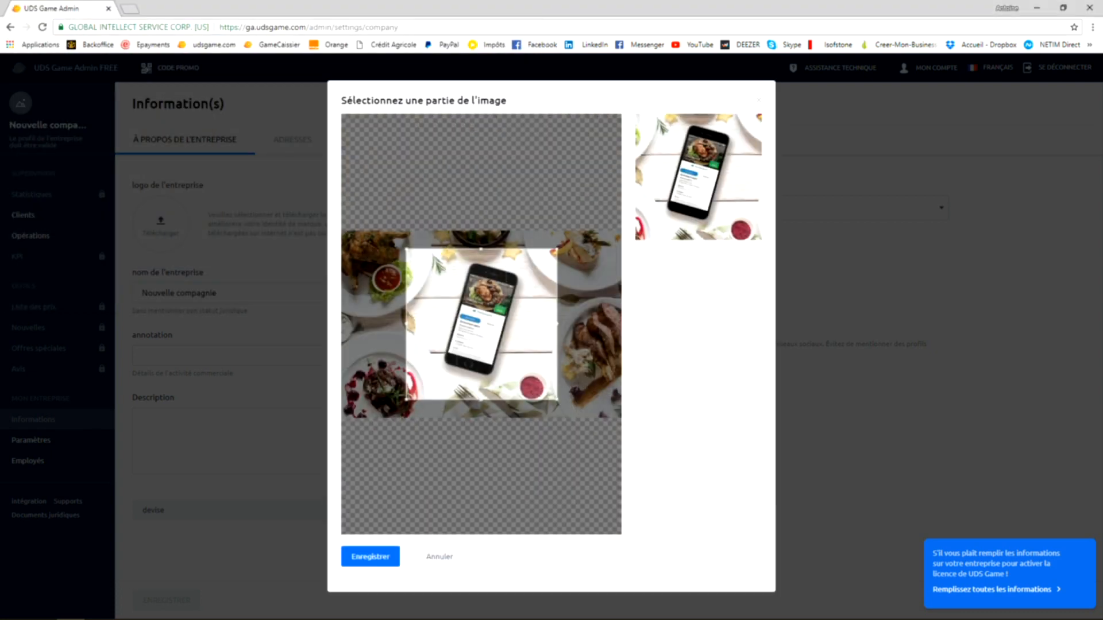
- Enlarge the logo's crop area to the full height of the image, shift it slightly right and save the logo
left_click_drag(557, 248, 575, 231)
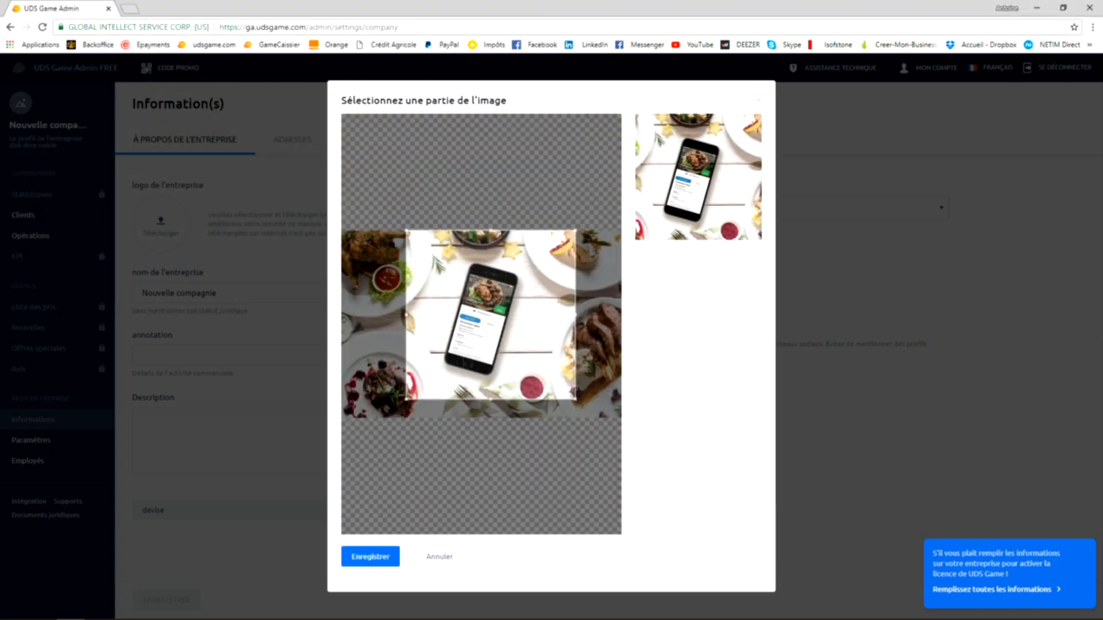
left_click_drag(406, 400, 388, 418)
left_click_drag(481, 324, 489, 325)
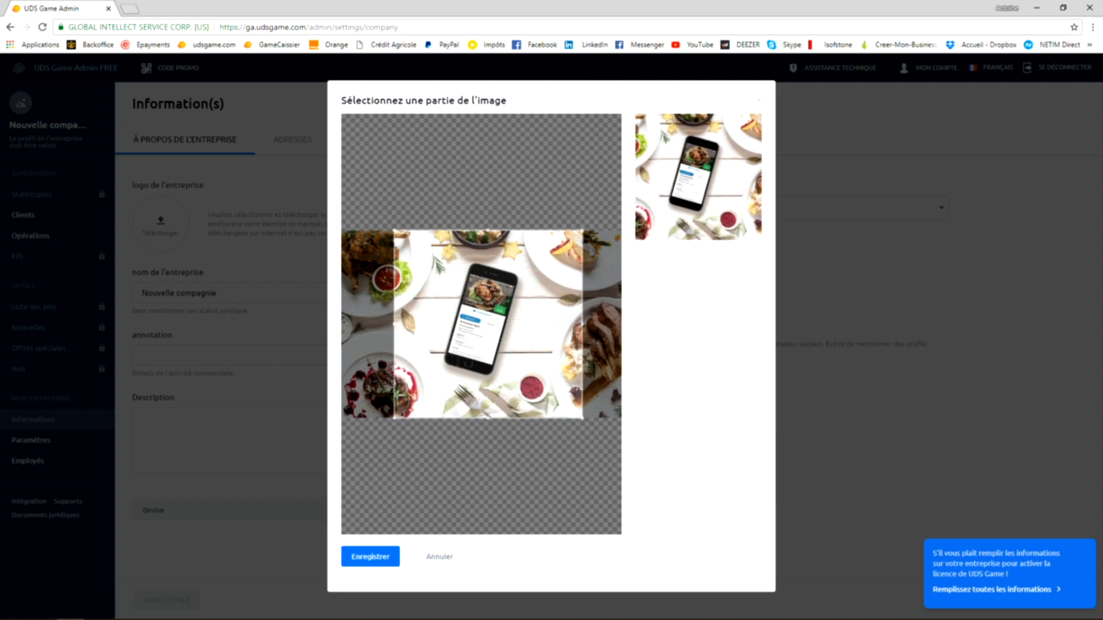
left_click(370, 556)
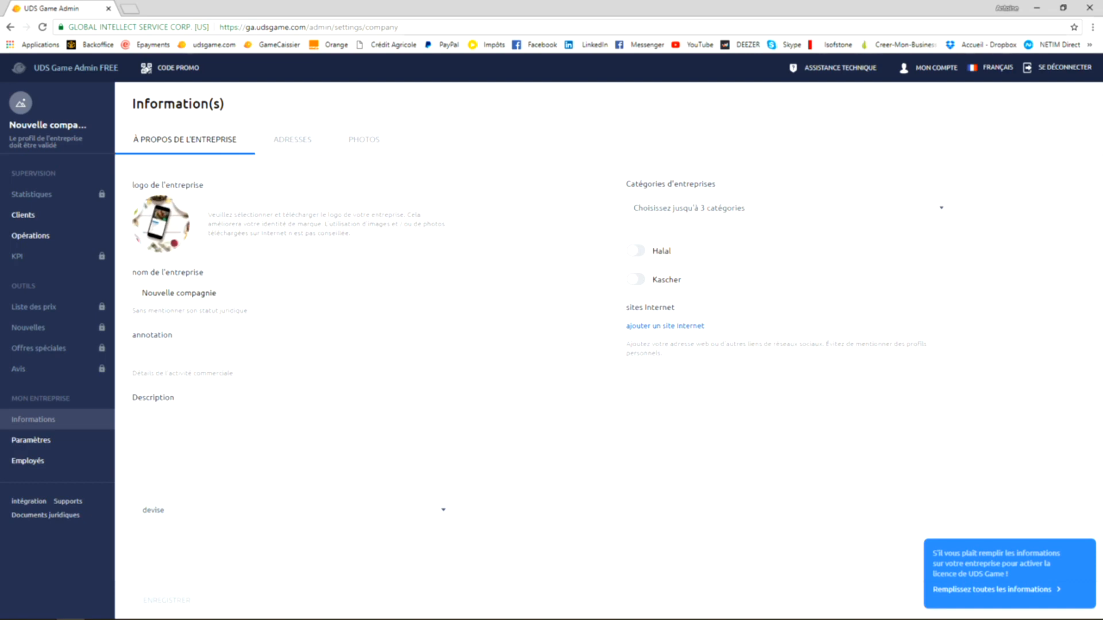
- Replace the company name with "Antoine's consulting"
left_click(218, 293)
key("ctrl+a")
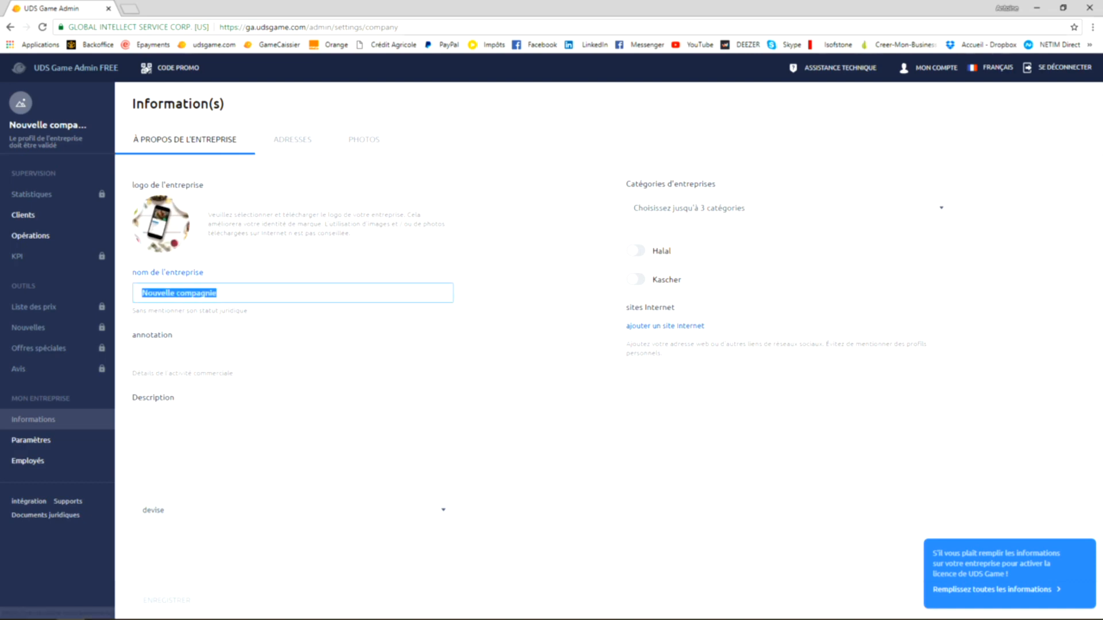
type("Antoine")
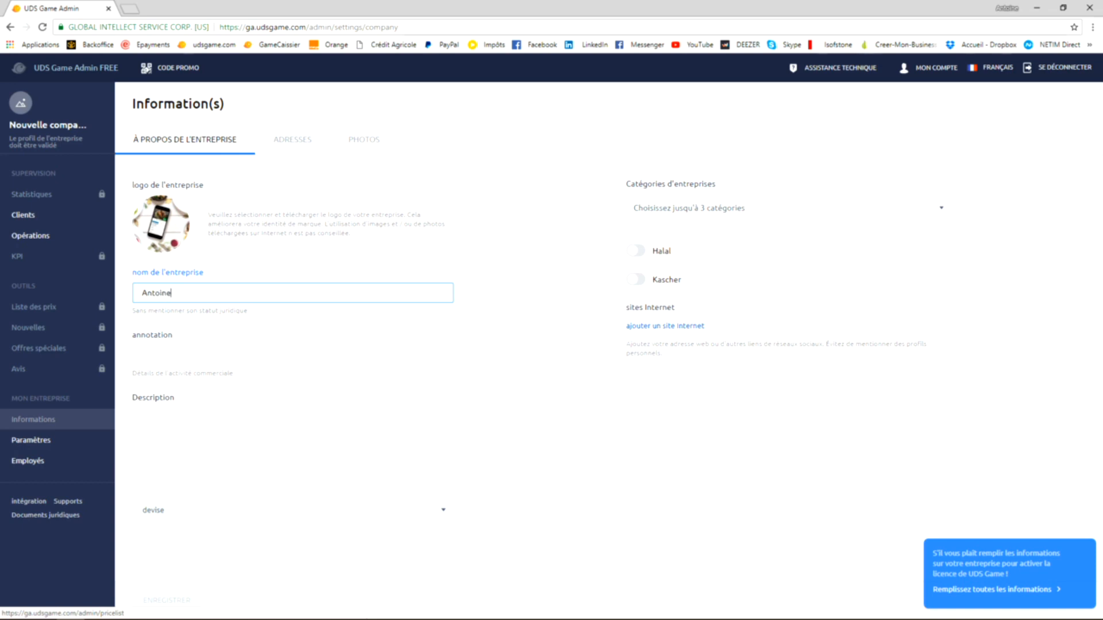
type("'s consulting")
- Enter "Consultant en entreprises" as the company's annotation
left_click(151, 356)
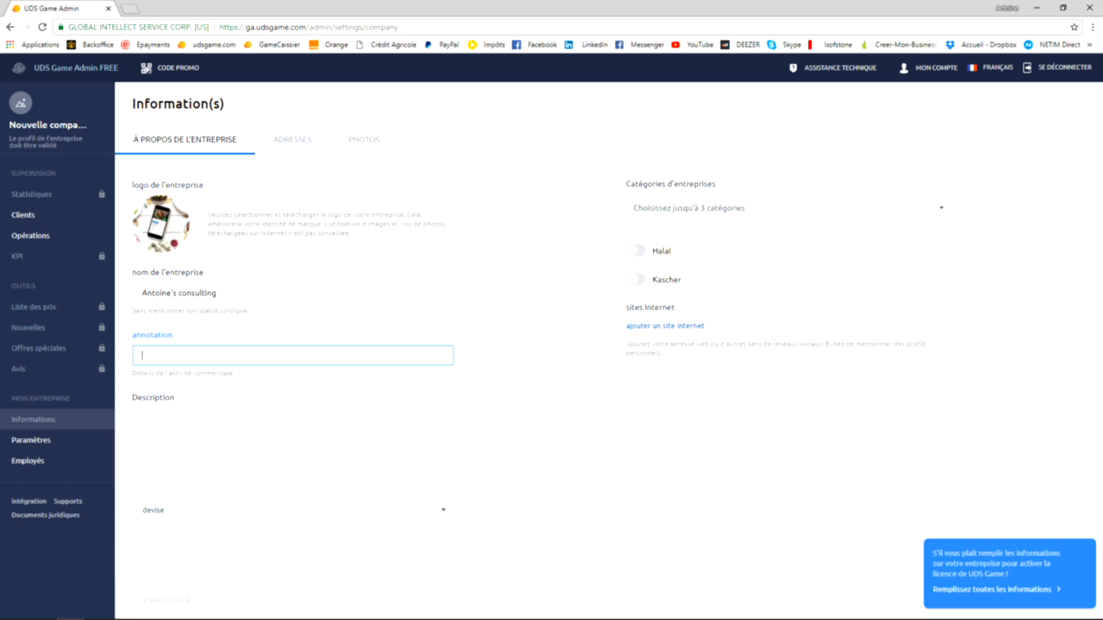
type("Consultant en entreprises")
- Write the company description "Avec Antoine's consulting, soyez sûrs de recevoir les meilleurs conseils au meilleur moment !"
key("Tab")
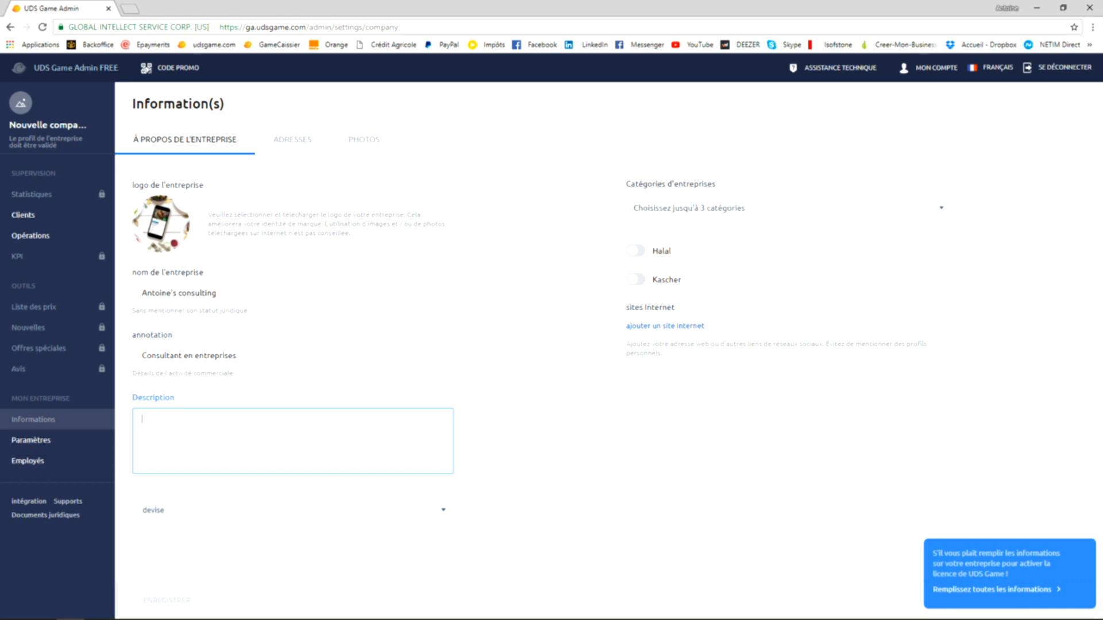
type("Avec Anbtol")
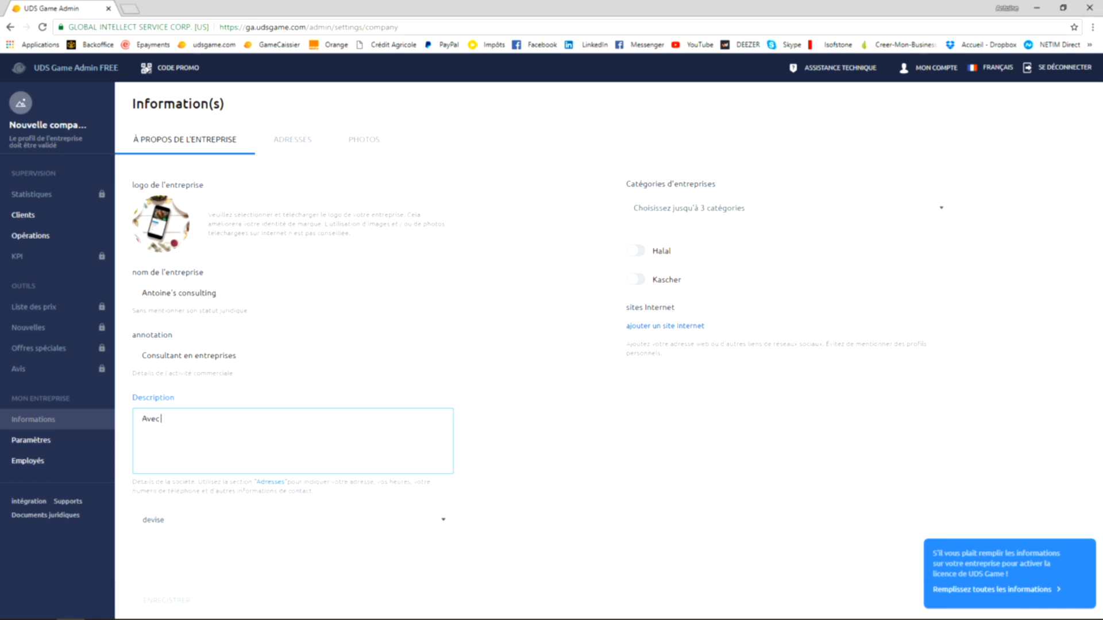
key("BackSpace")
key("BackSpace")
key("BackSpace")
key("BackSpace")
type("toines's")
key("BackSpace")
key("BackSpace")
type("'s consulting")
key("BackSpace")
key("BackSpace")
key("BackSpace")
type("ing,")
type("soyez sûrs de re")
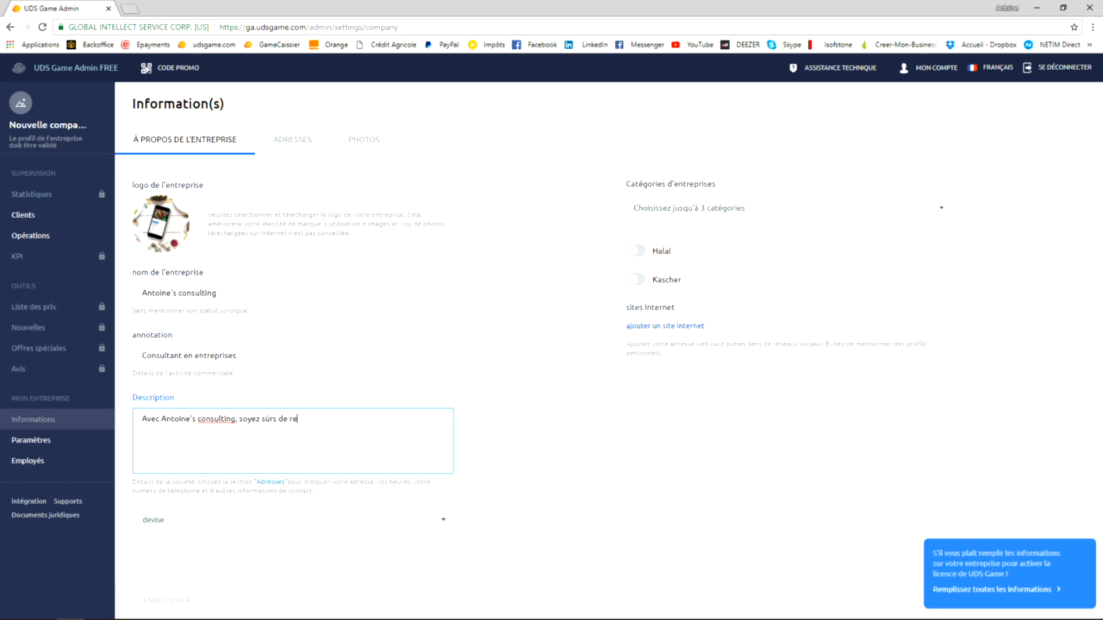
type("cevoir les meilleurs conseils au meille")
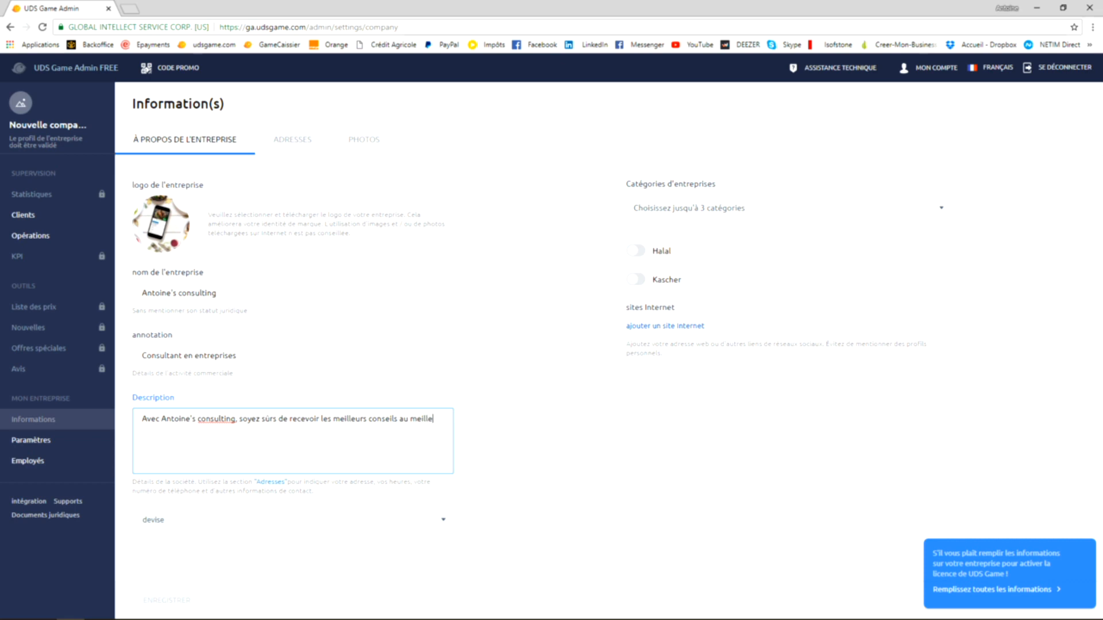
type("ur moment !")
- Set the company's currency to EUR (euro)
left_click(293, 520)
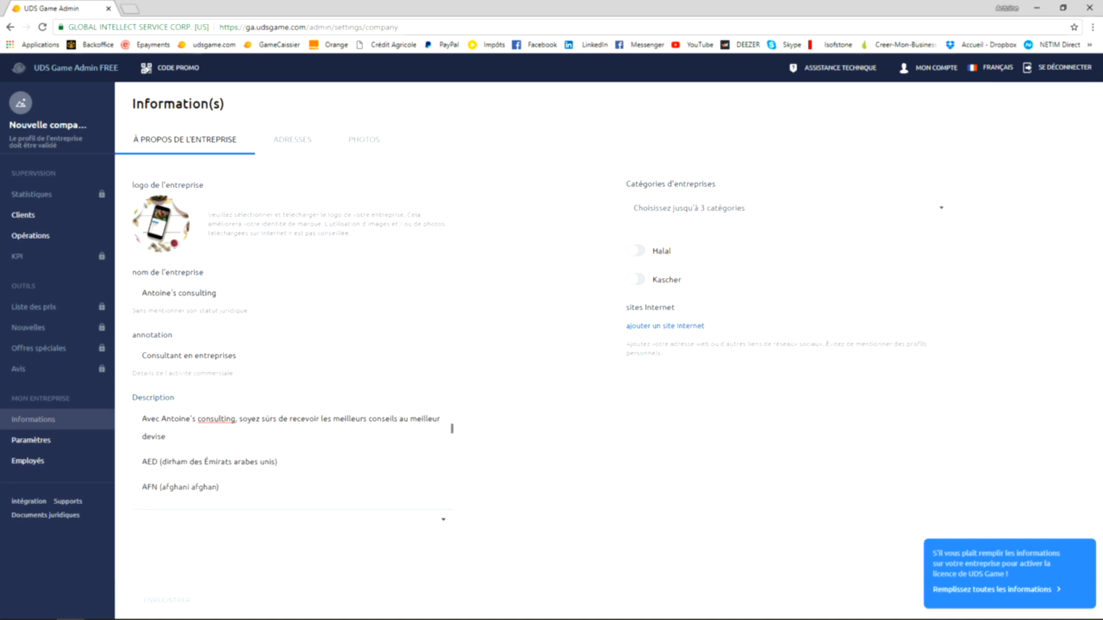
scroll(293, 459, "down", 8)
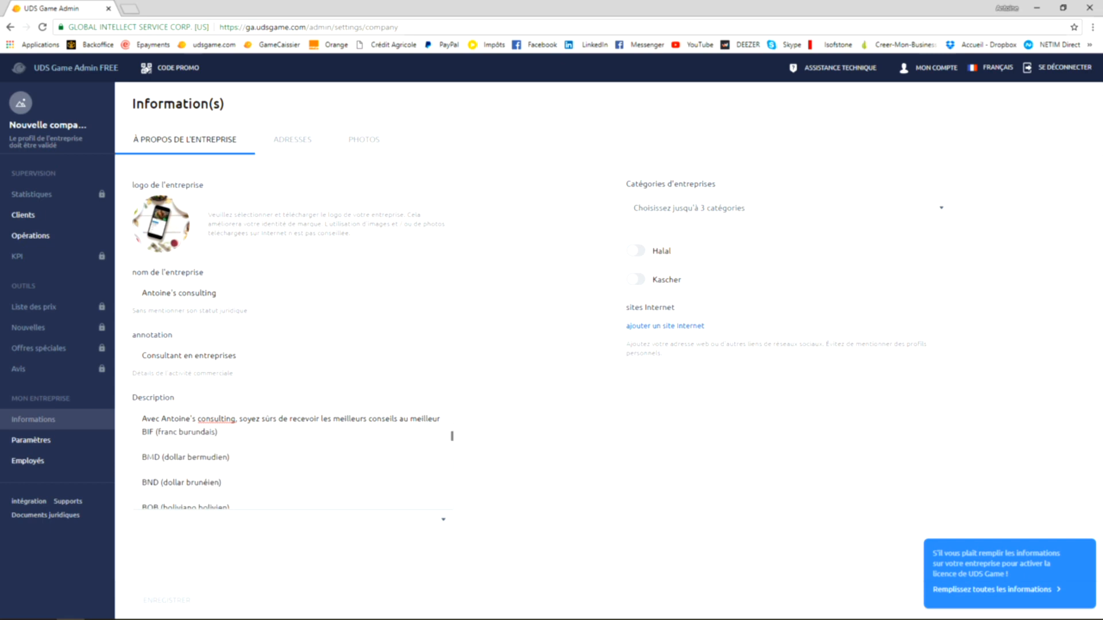
scroll(293, 468, "down", 5)
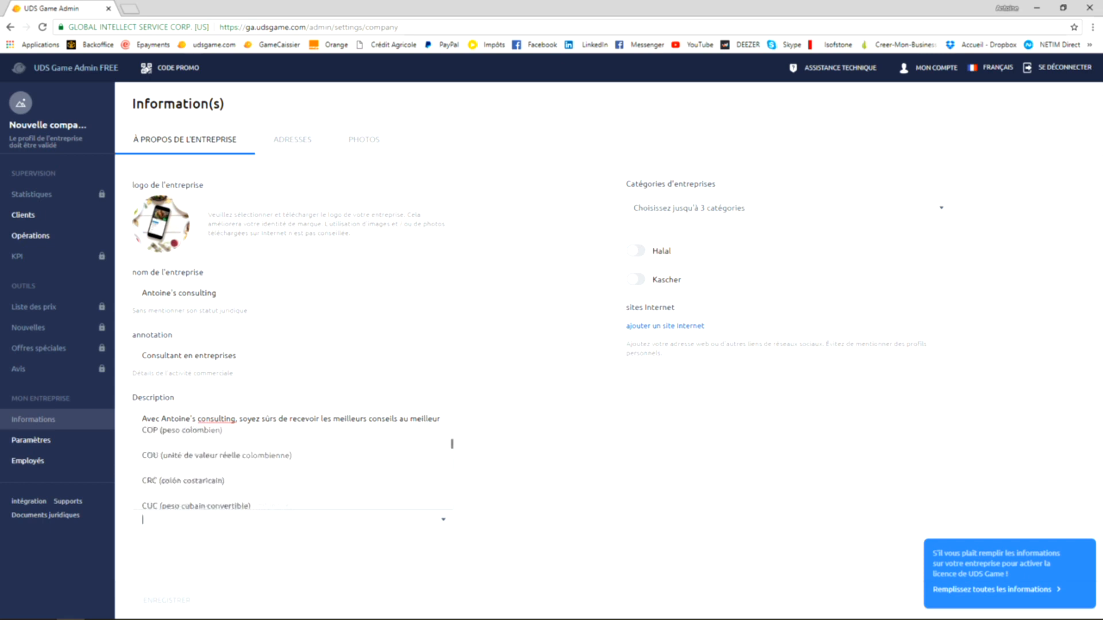
scroll(293, 469, "down", 5)
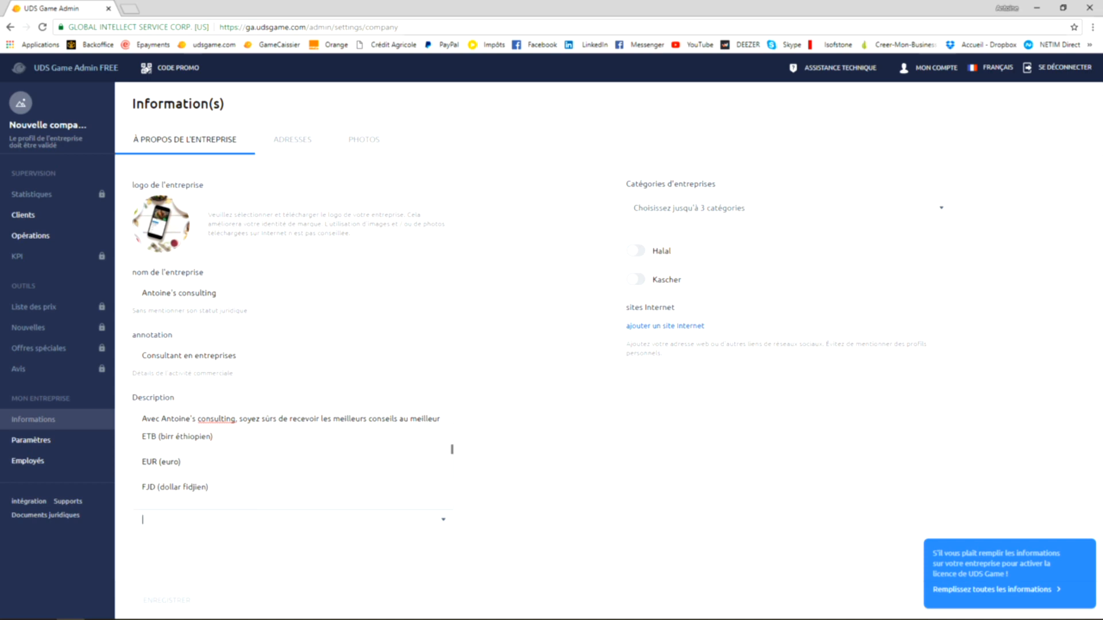
left_click(162, 462)
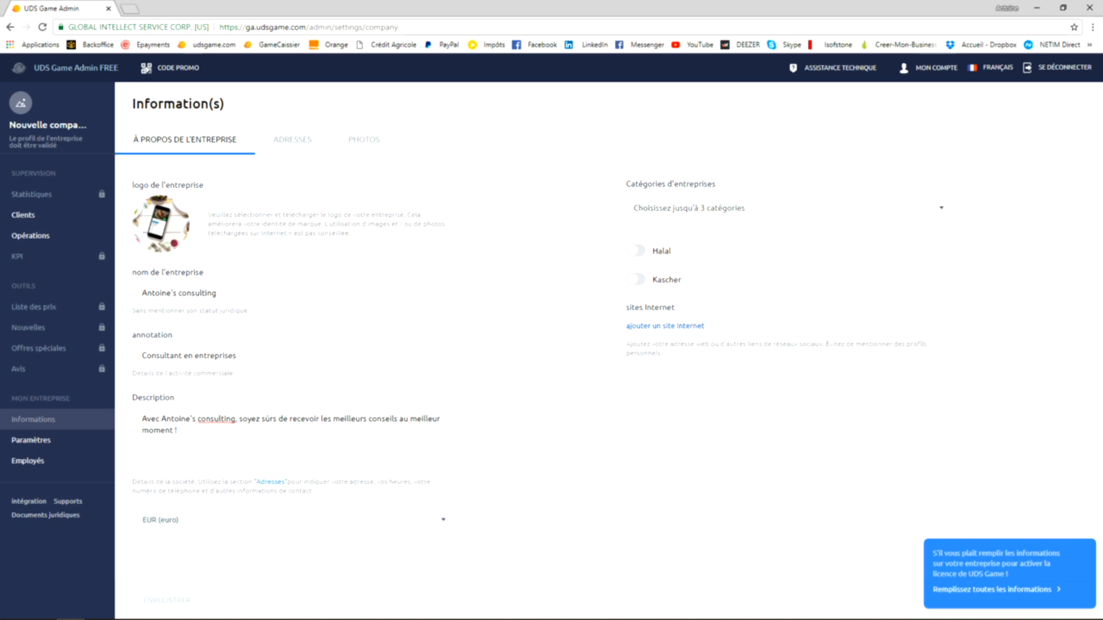
- Look through the business categories and choose Consultants as the company's category
left_click(690, 208)
scroll(787, 310, "down", 3)
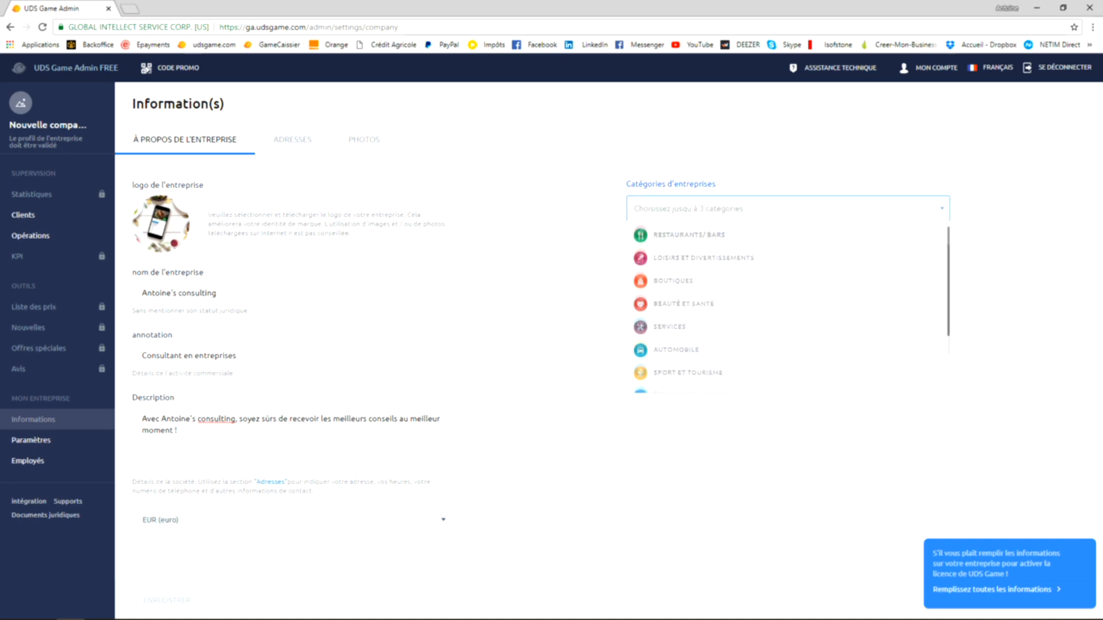
scroll(787, 310, "up", 3)
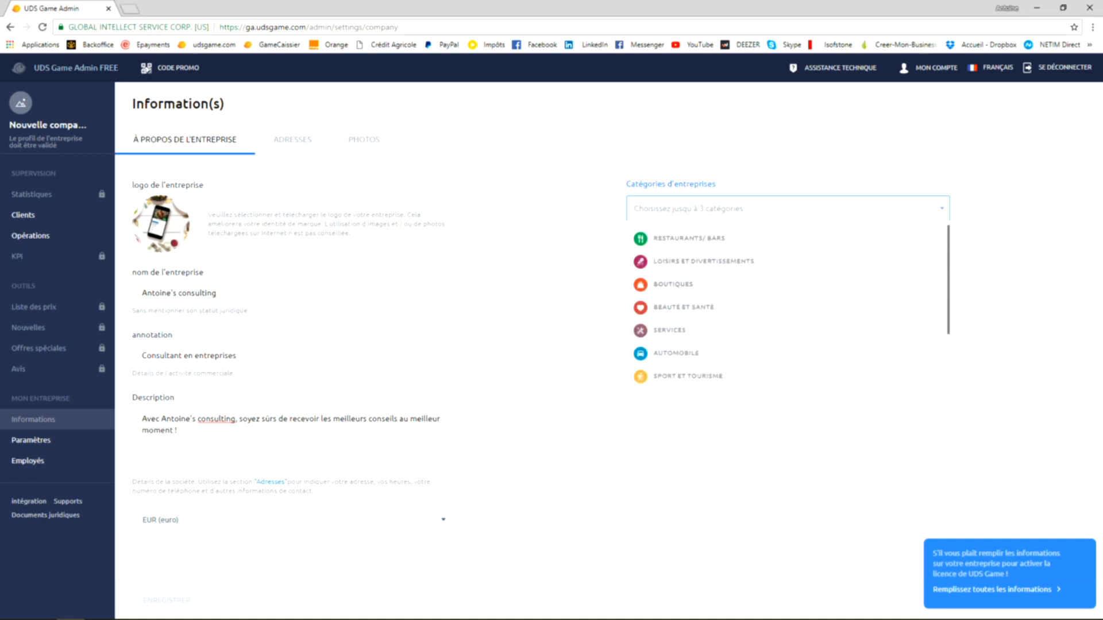
scroll(787, 310, "down", 3)
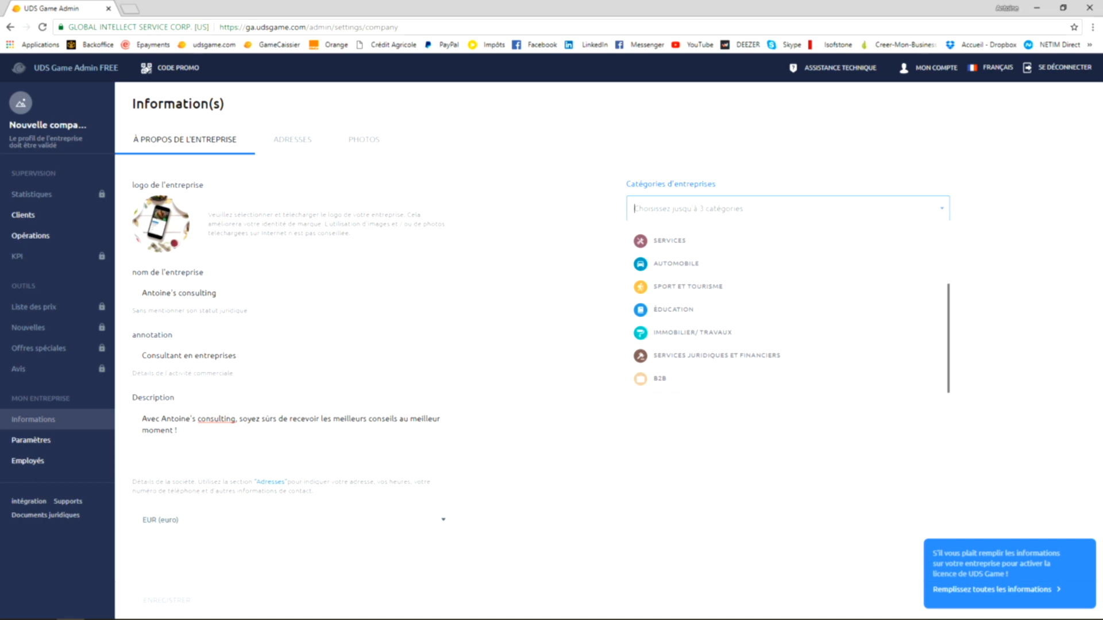
scroll(788, 310, "down", 5)
scroll(788, 305, "up", 2)
scroll(787, 304, "down", 2)
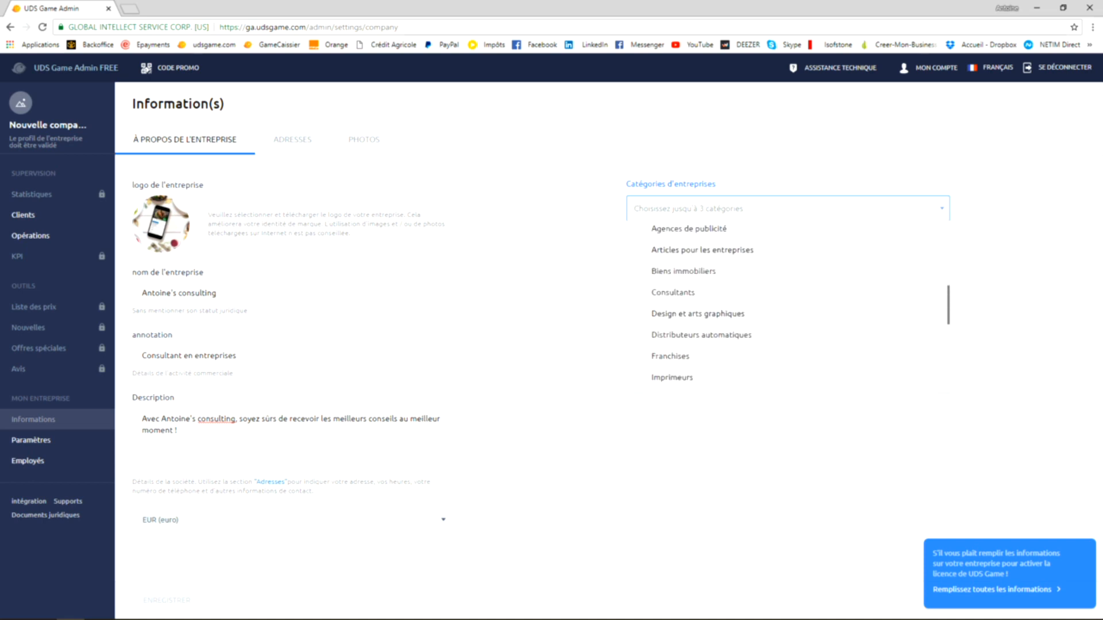
left_click(673, 293)
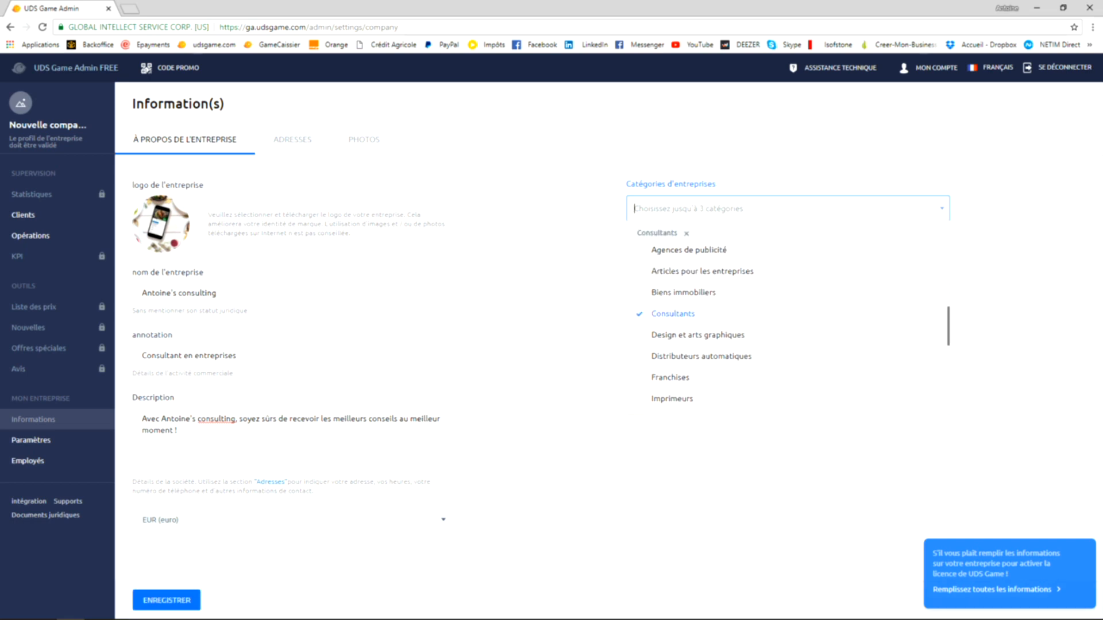
key("Escape")
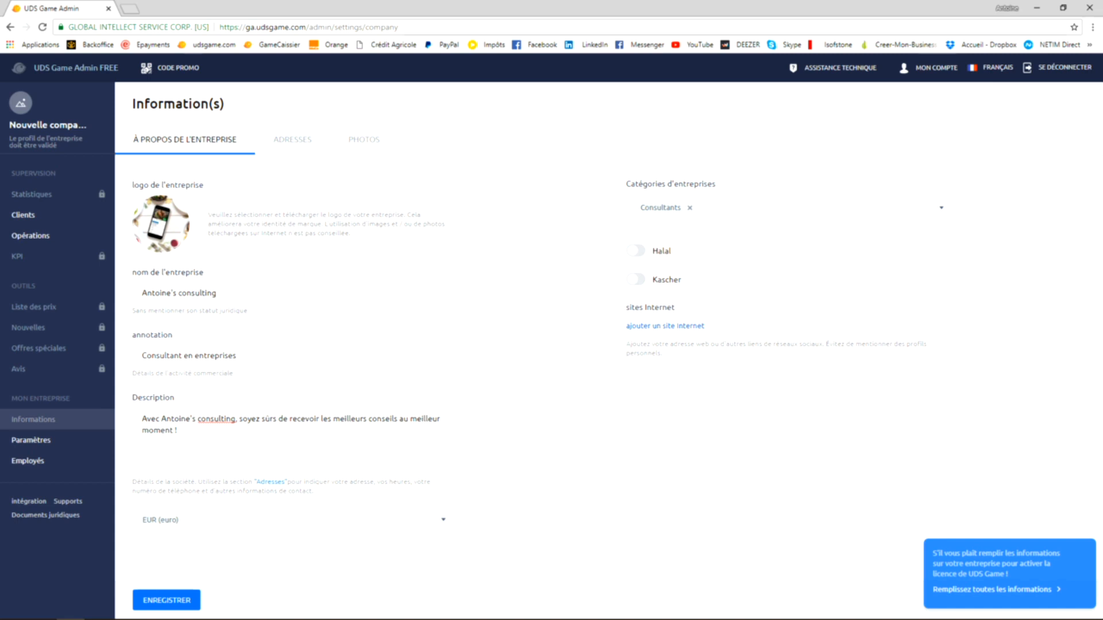
left_click(635, 250)
left_click(636, 250)
left_click(635, 251)
left_click(636, 250)
left_click(664, 326)
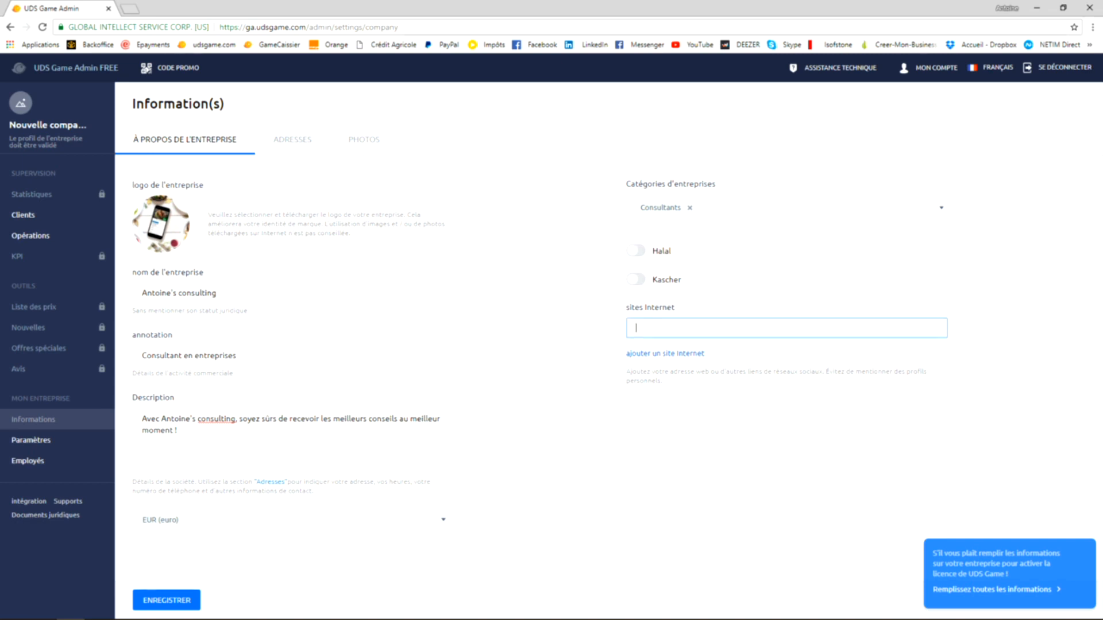
type("antoine")
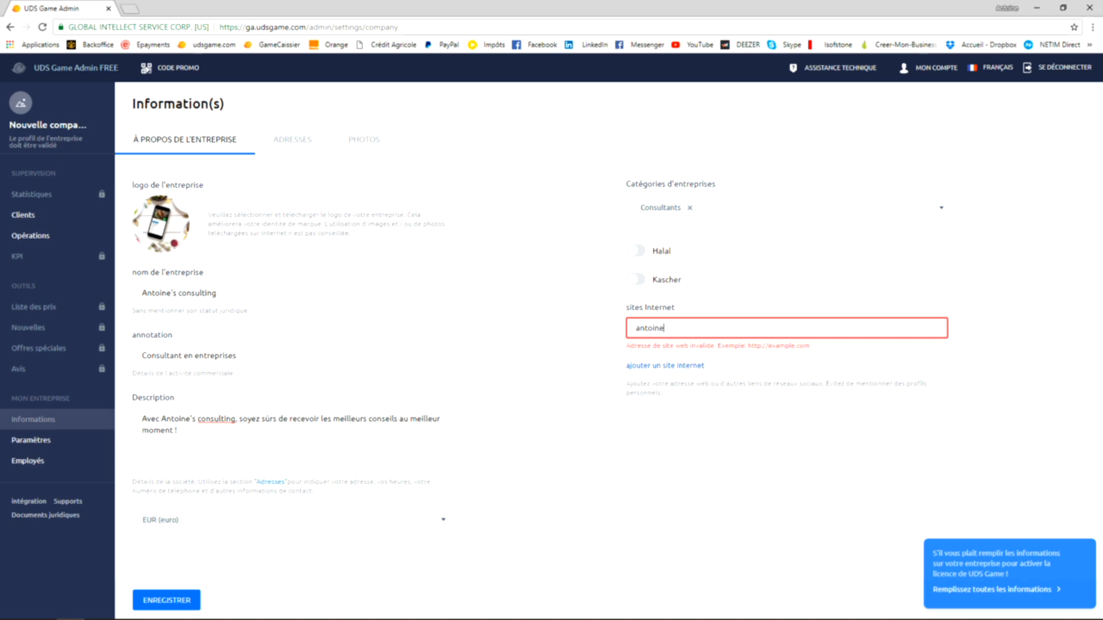
type("consulting")
type("www.")
type(";com")
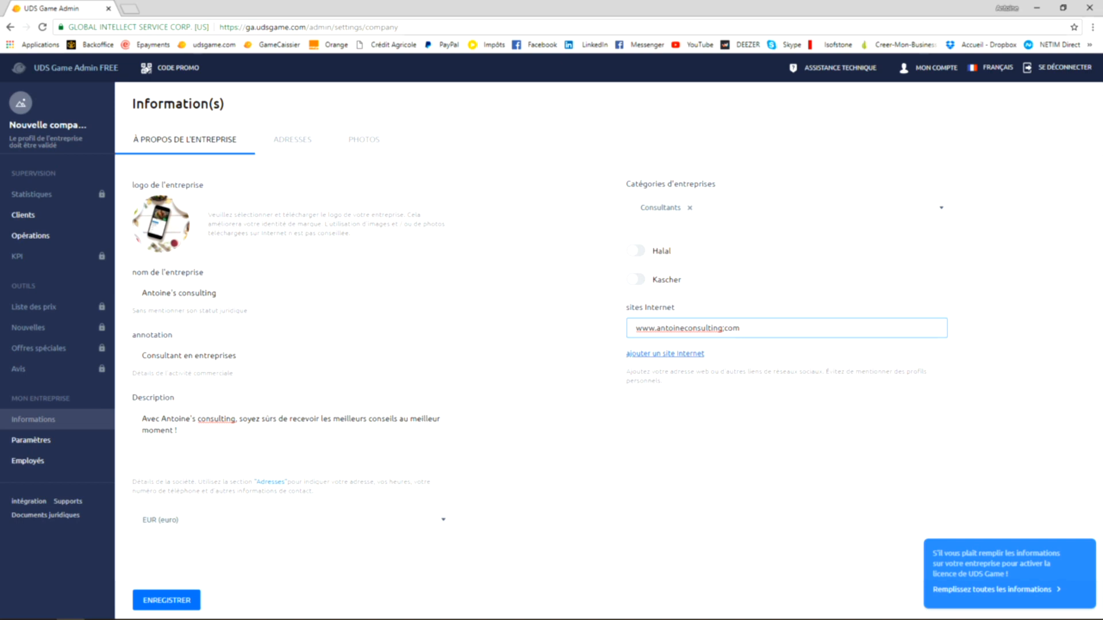
left_click(665, 353)
left_click(665, 355)
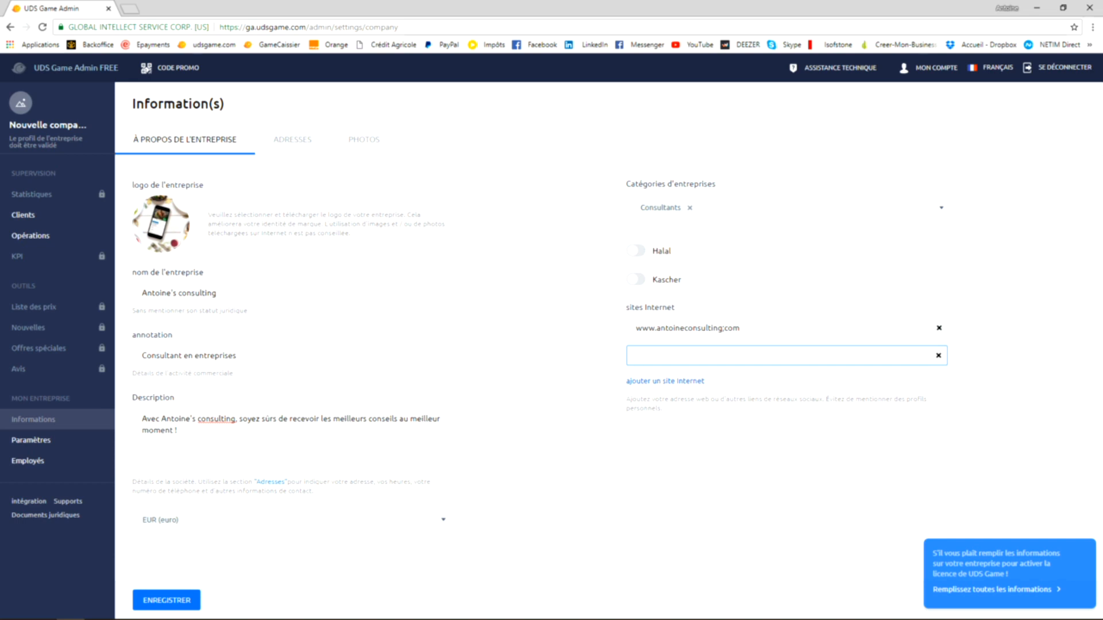
left_click(725, 328)
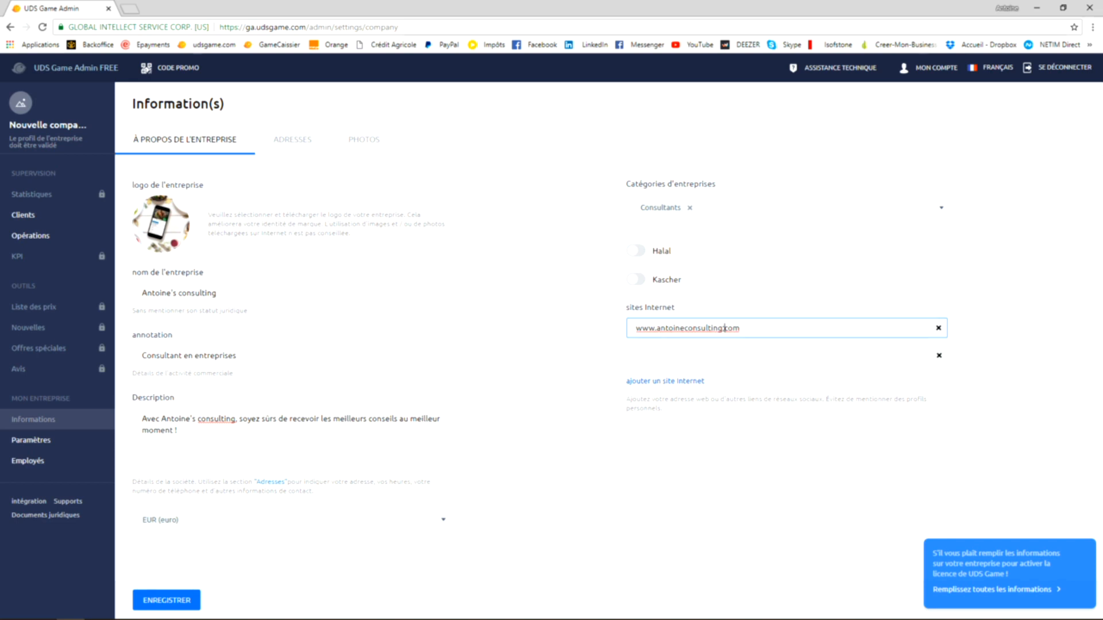
key("BackSpace")
type(".")
left_click(939, 356)
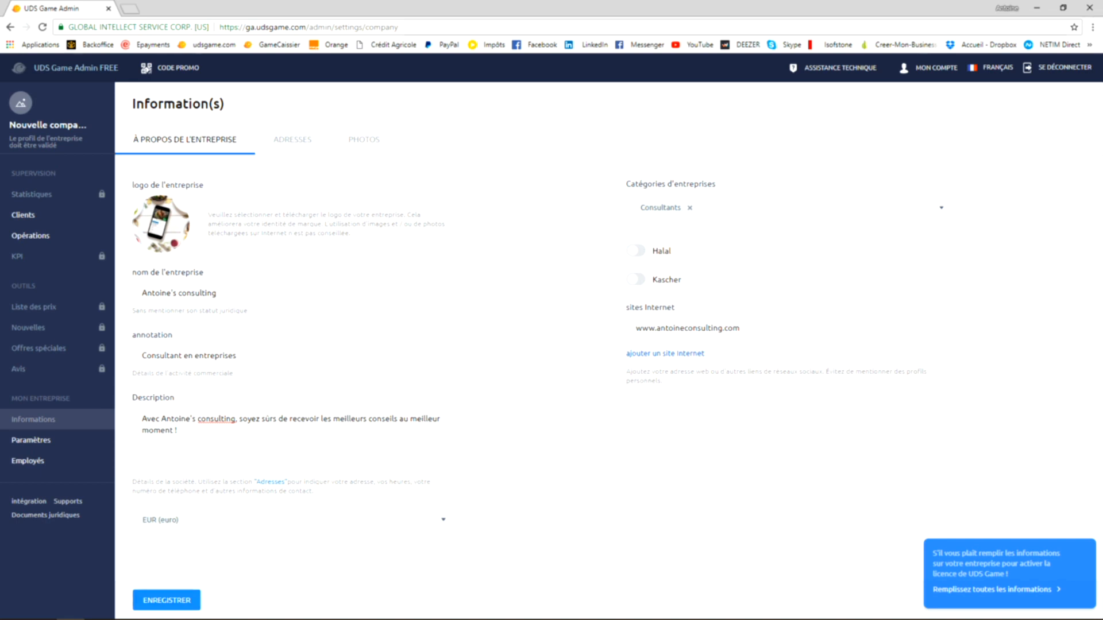
left_click(167, 601)
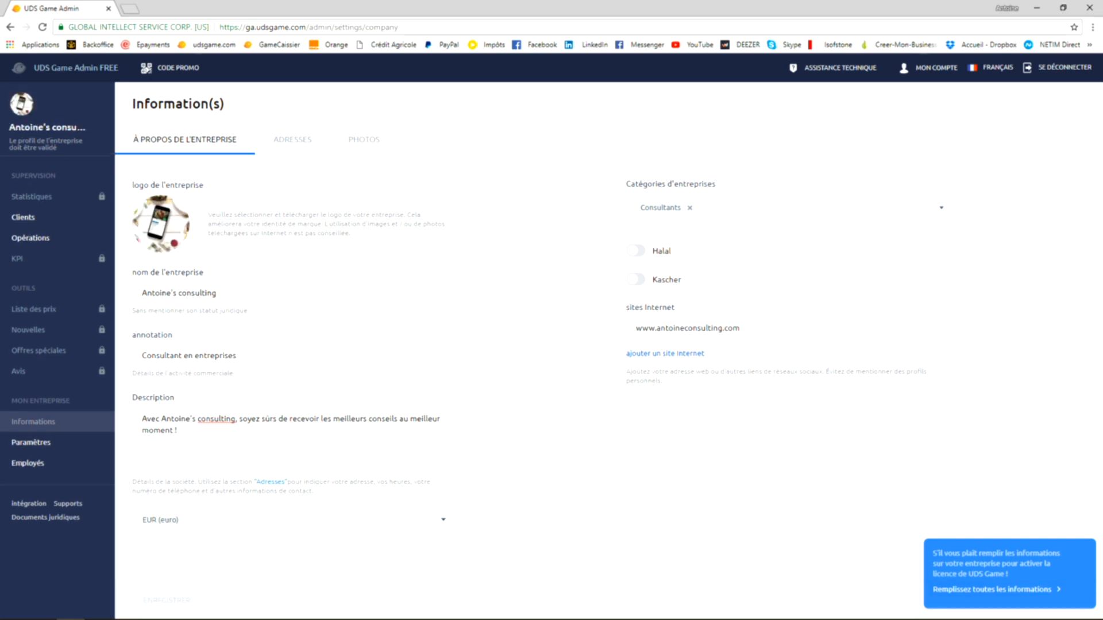
- Add a new branch to the company's addresses and look up its street among the suggested French addresses
left_click(292, 140)
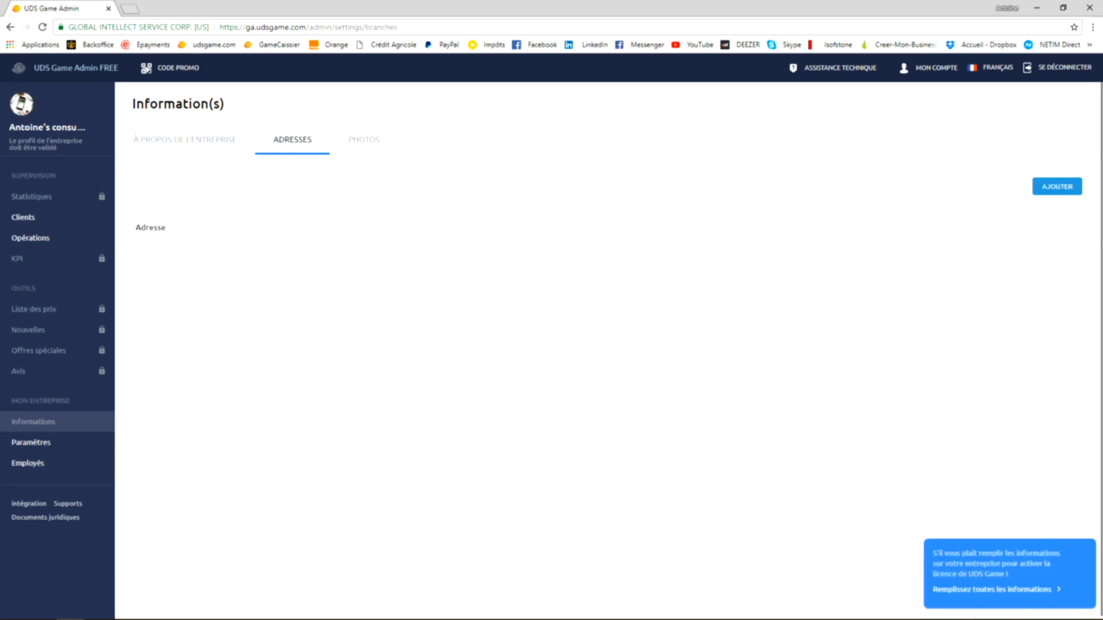
left_click(1057, 187)
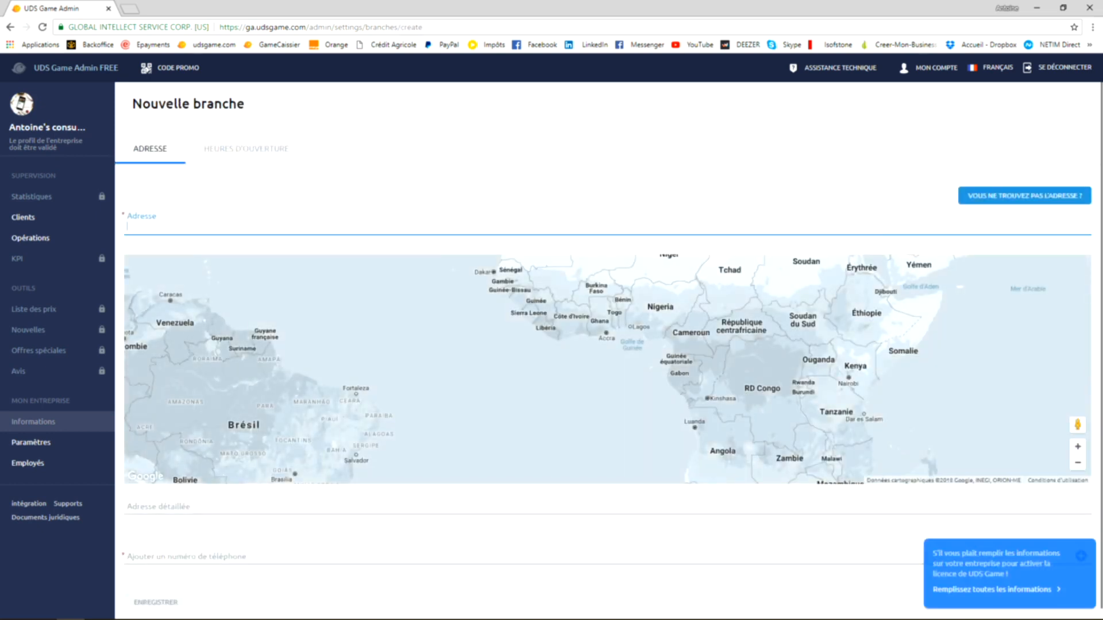
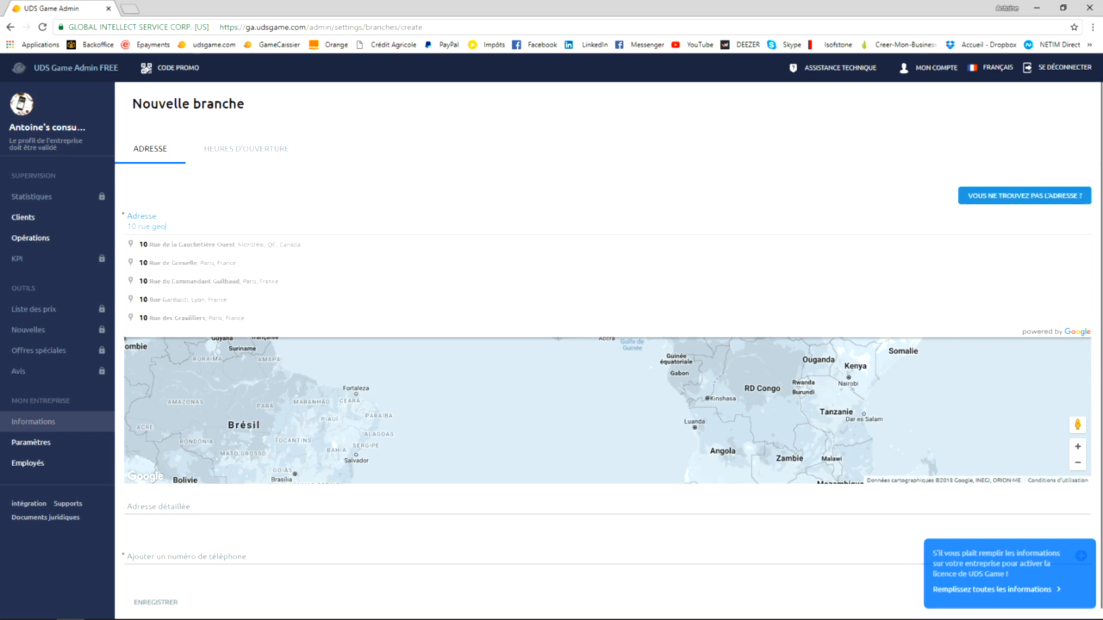
key("Down")
key("Down")
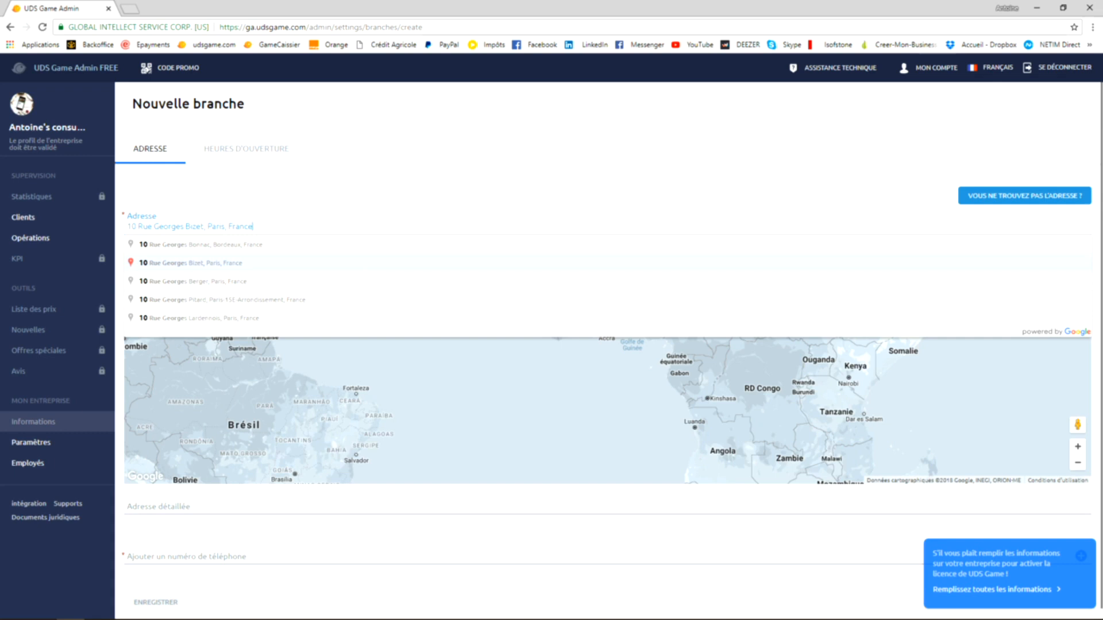
- Correct the branch's street name, add the city and accept the matching address suggestion
key("ctrl+shift+Left")
key("ctrl+shift+Left")
key("ctrl+shift+Left")
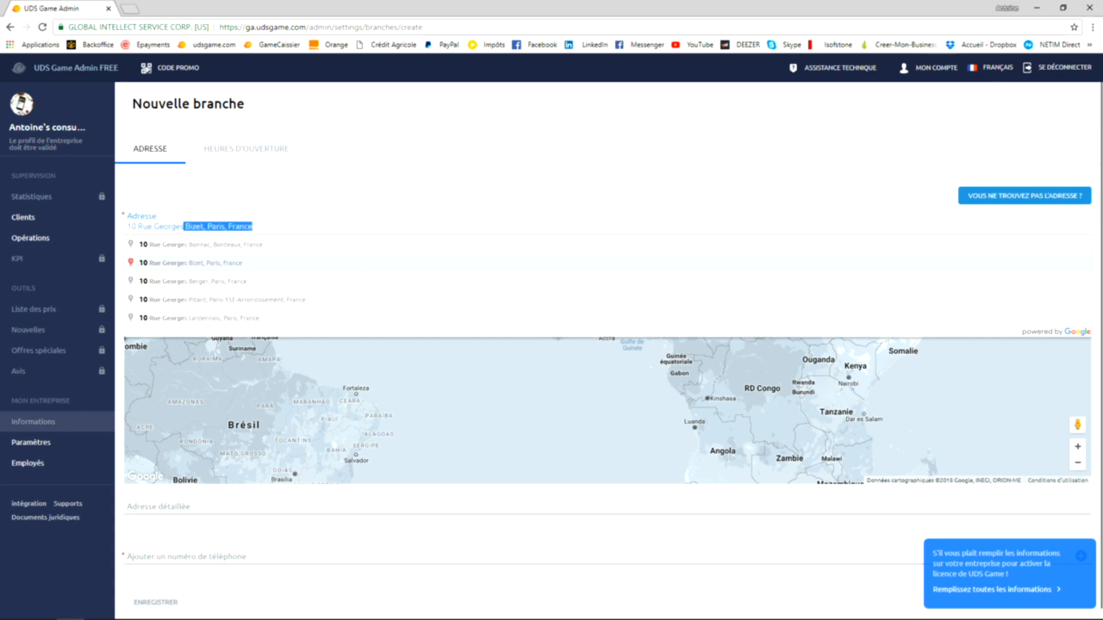
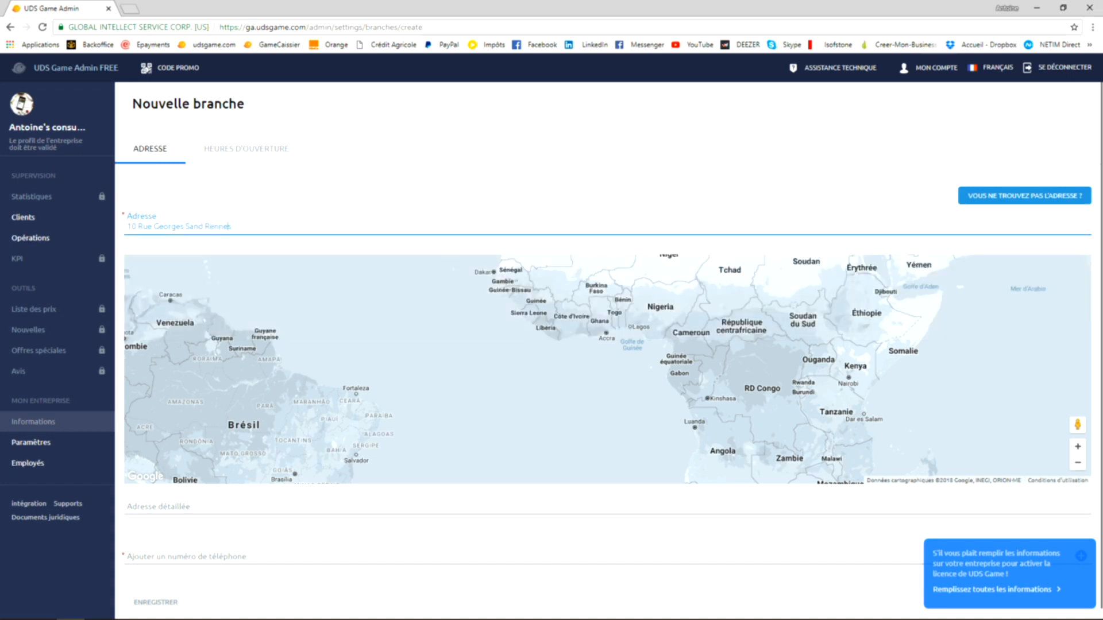
key("Down")
key("Return")
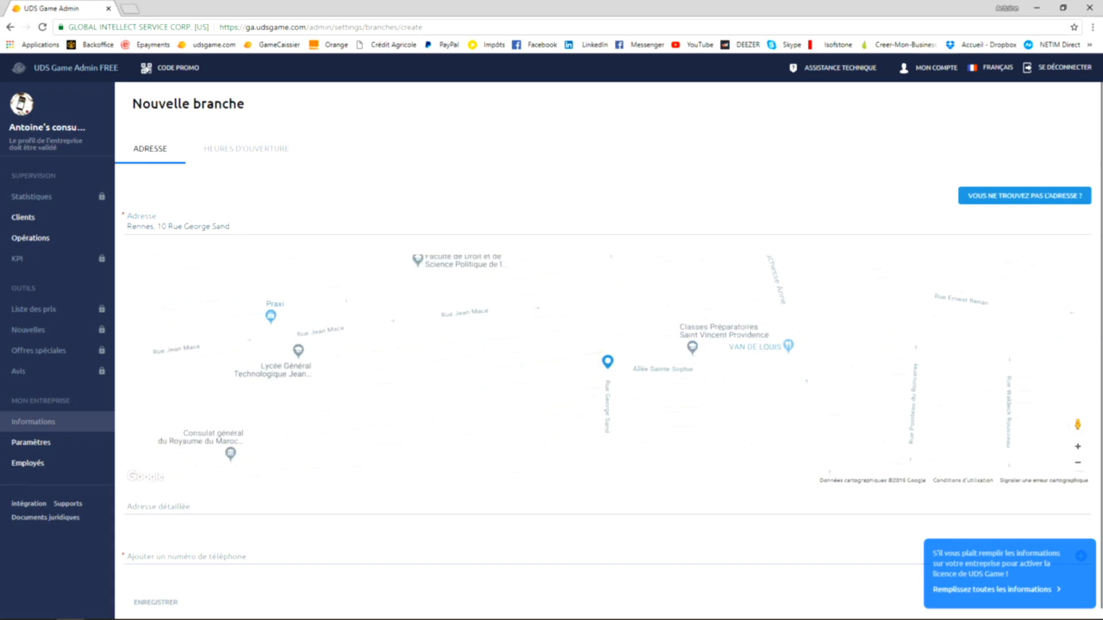
- Enter the branch's phone number in international format with the +33 prefix and save the branch
scroll(608, 350, "down", 1)
left_click(159, 498)
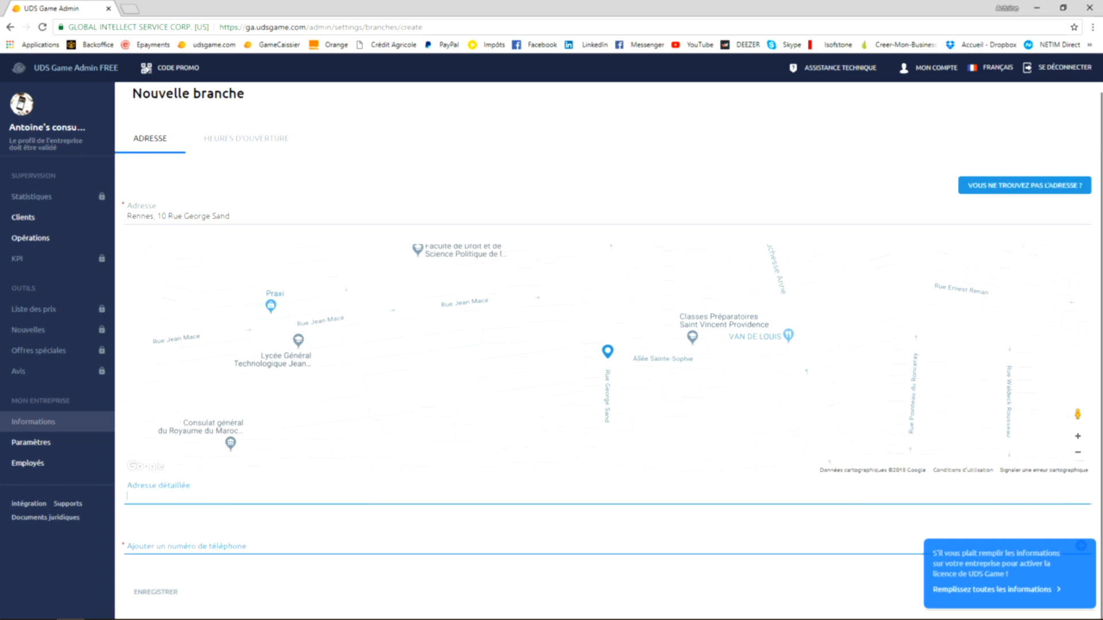
left_click(186, 547)
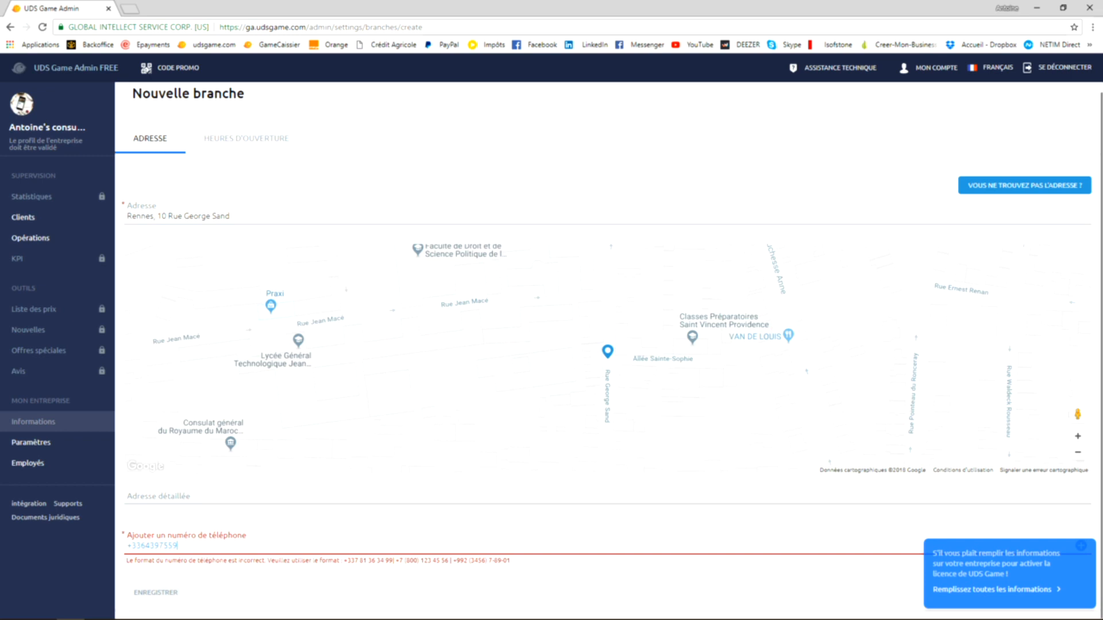
key("Return")
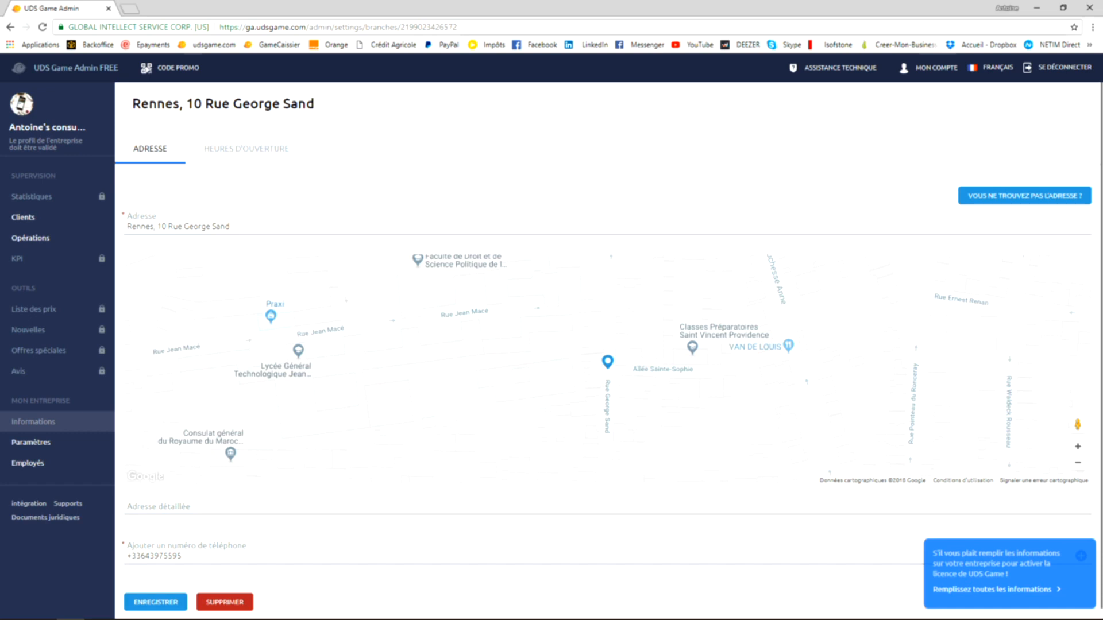
- Turn off 24-hour opening for the branch and mark Monday to Friday as its opening days
left_click(246, 149)
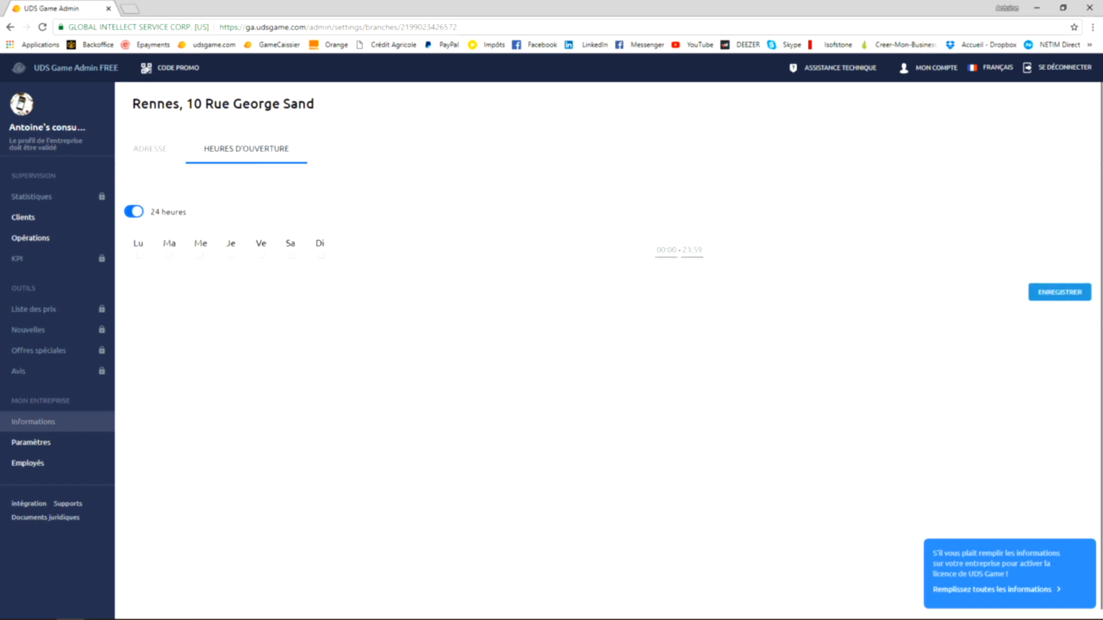
left_click(134, 211)
left_click(133, 211)
left_click(134, 212)
left_click(139, 256)
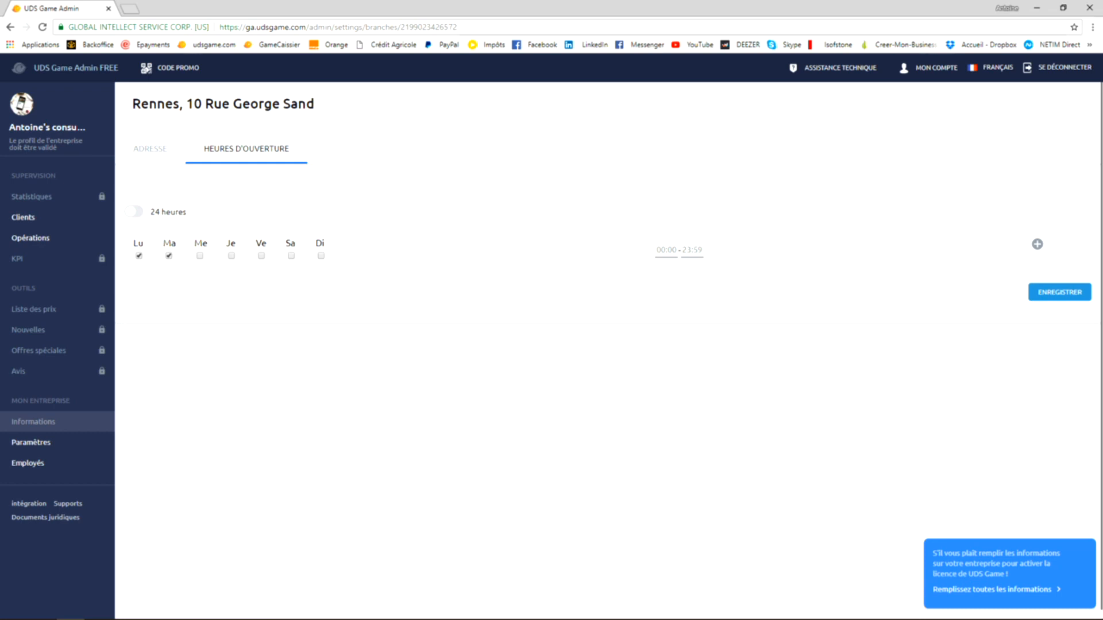
- Set the branch's opening hours to 09:00 - 18:00 and save them
left_click(667, 250)
type("0900")
double_click(688, 251)
type("18")
double_click(698, 250)
type("00")
left_click(1059, 292)
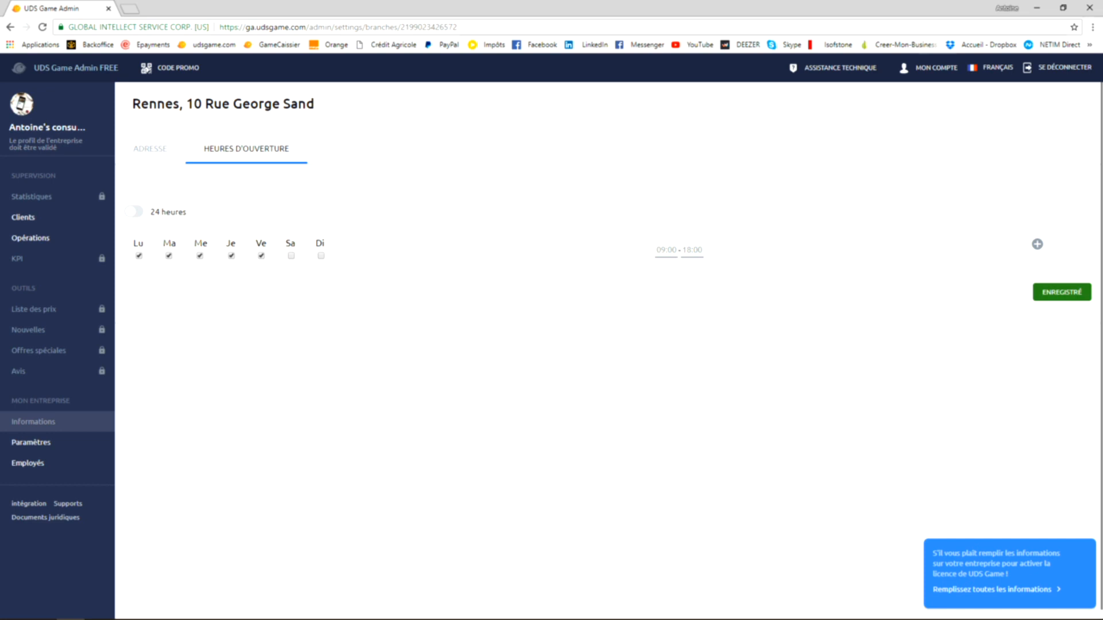
- Return to the branch address, check which company information is still missing and go to the photos section
left_click(150, 149)
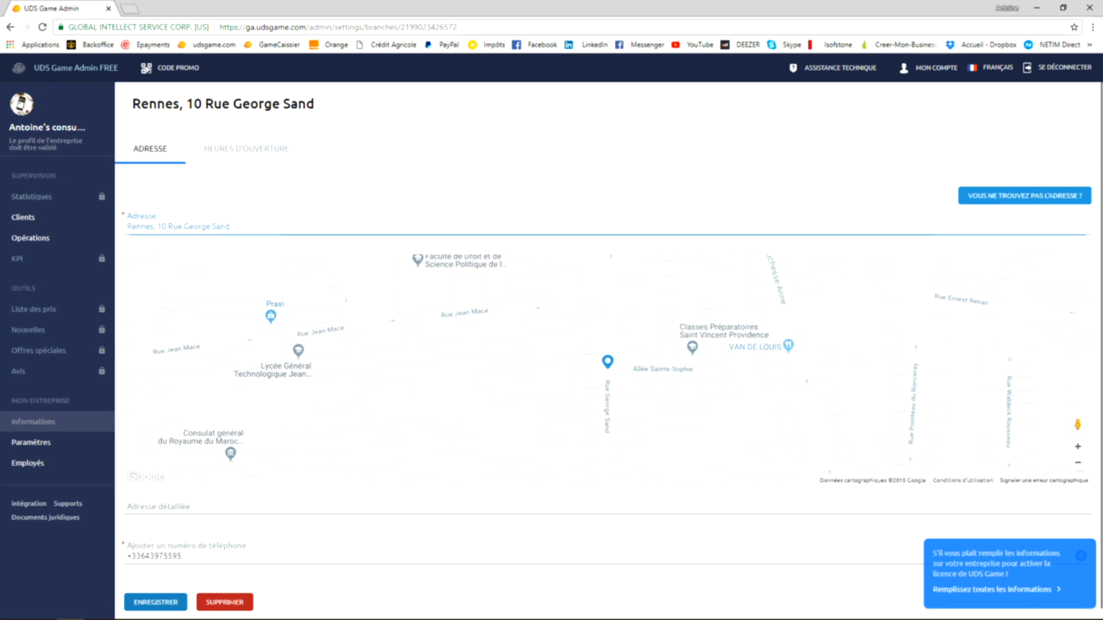
left_click(997, 590)
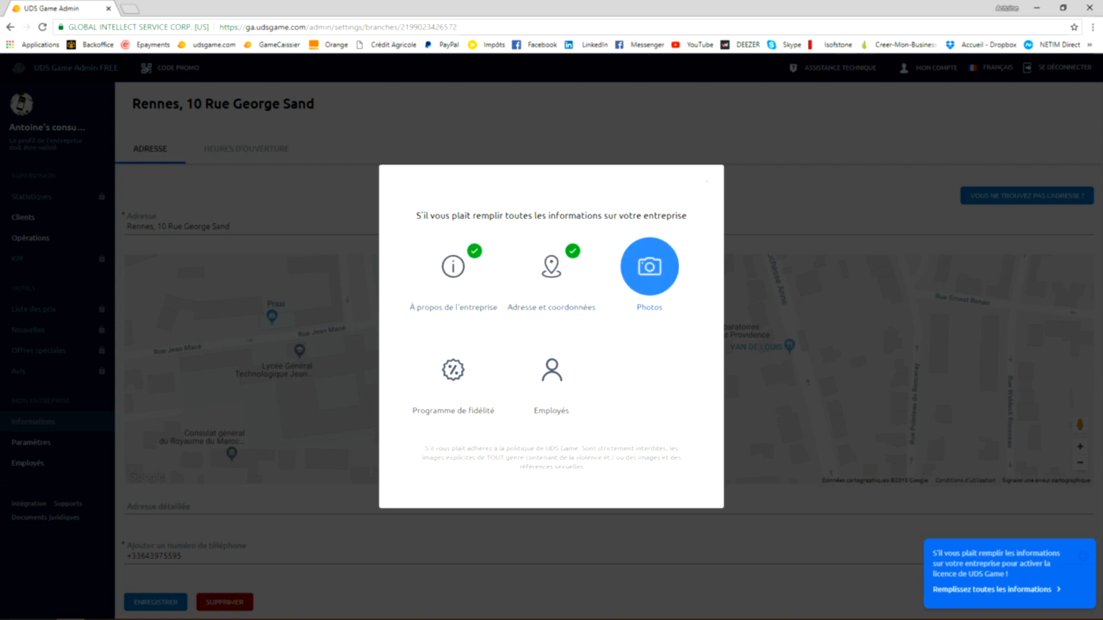
left_click(649, 266)
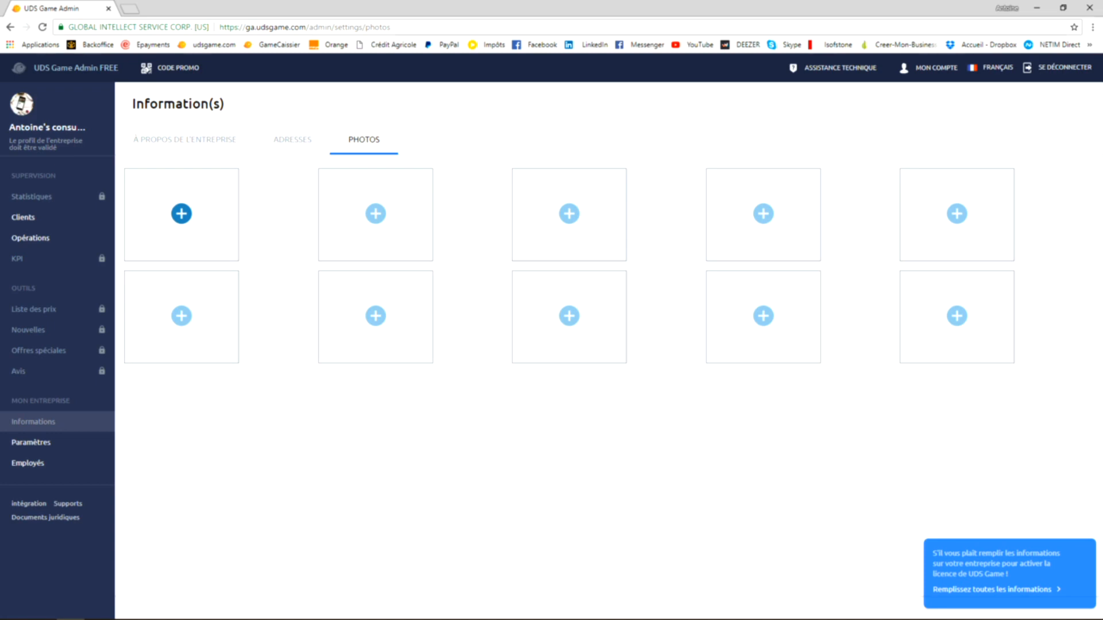
- Upload the laptop-and-phone image from the Ecran d'accueil folder as the first company photo, extending the crop to the image's lower-right corner
left_click(182, 214)
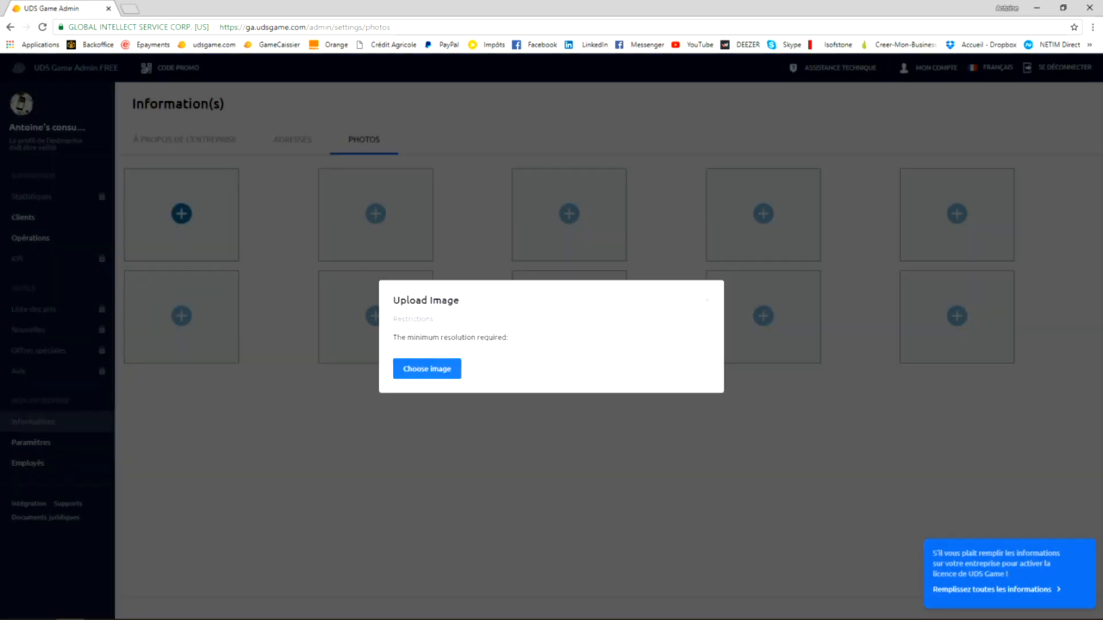
left_click(427, 368)
double_click(183, 144)
left_click(197, 85)
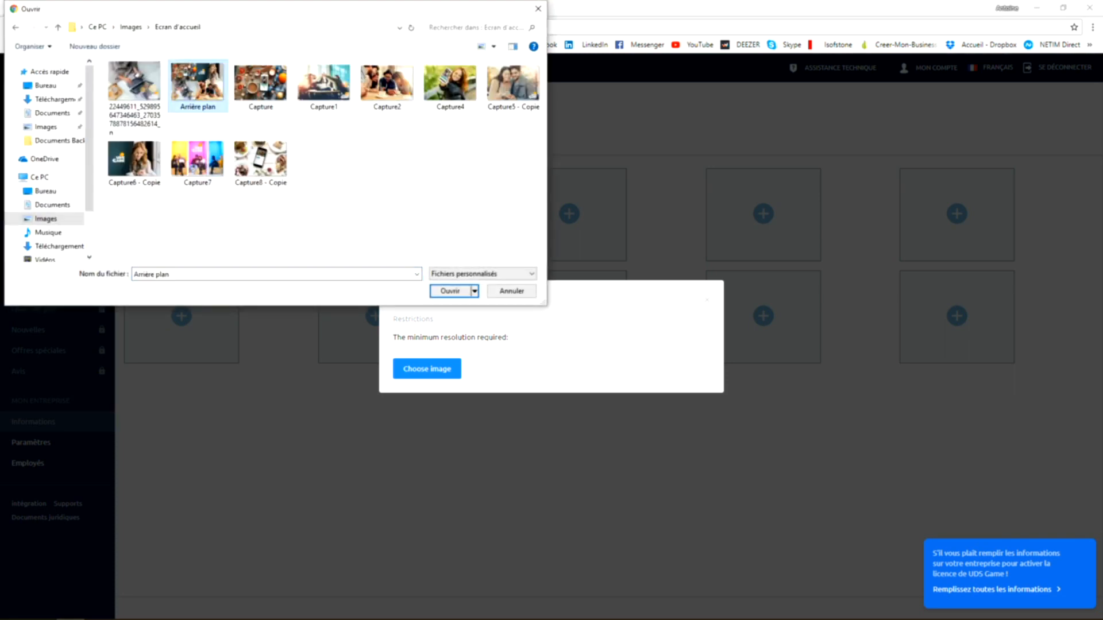
left_click(134, 86)
left_click(451, 291)
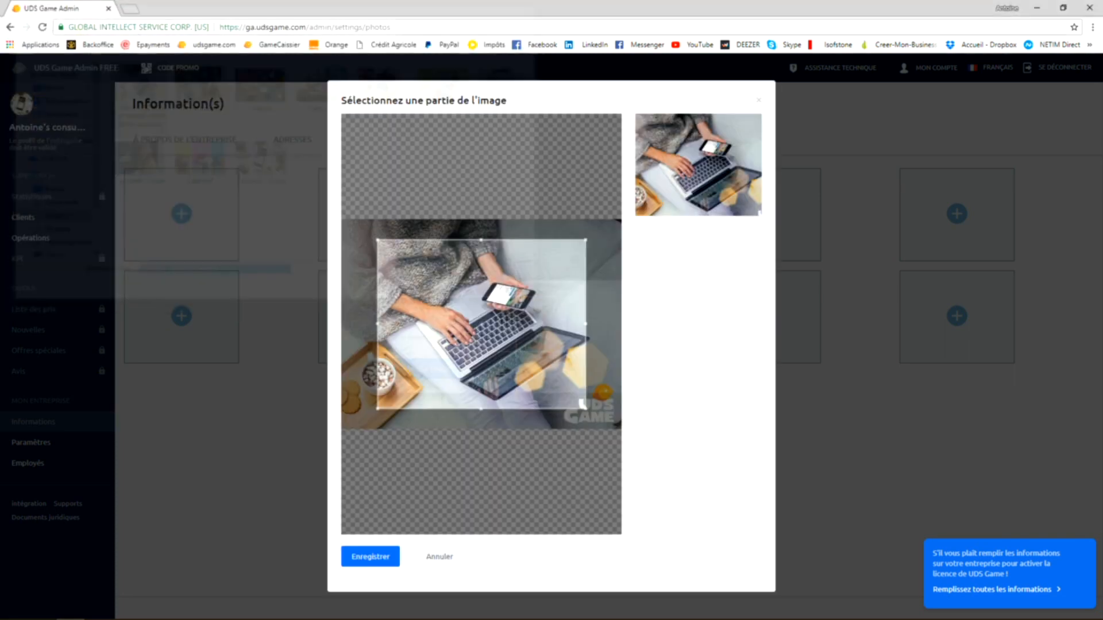
left_click_drag(583, 403, 621, 429)
mouse_move(517, 344)
left_mouse_down()
mouse_move(495, 344)
mouse_move(518, 345)
left_mouse_up()
left_click(370, 556)
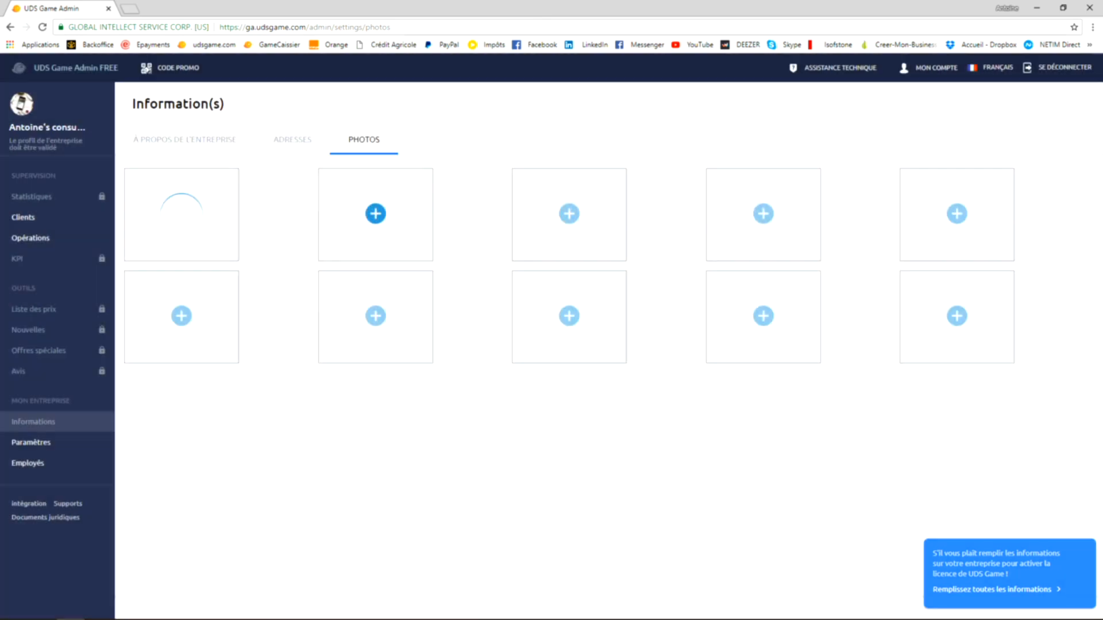
- Upload Capture7 as the second company photo, with the crop enlarged to the image's full height
left_click(376, 214)
left_click(427, 369)
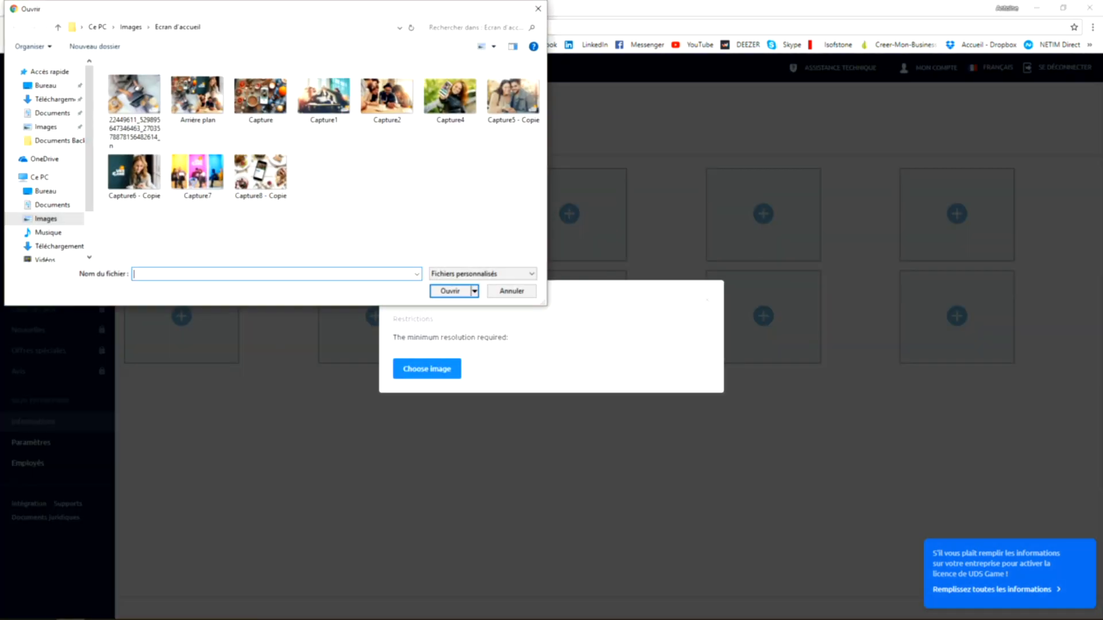
left_click(261, 96)
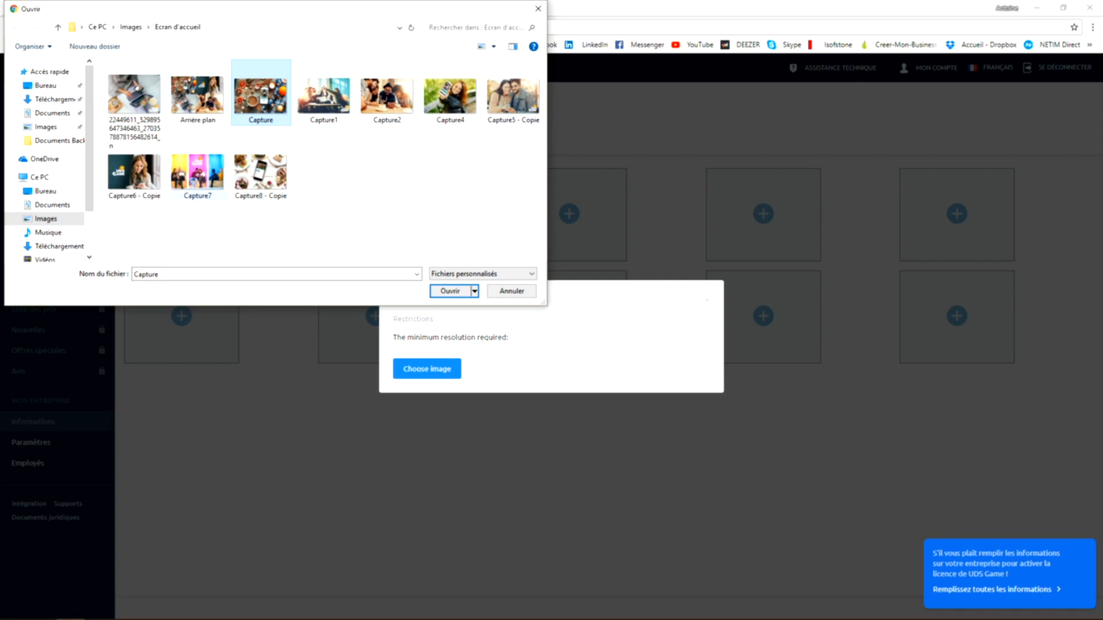
left_click(198, 172)
left_click(450, 292)
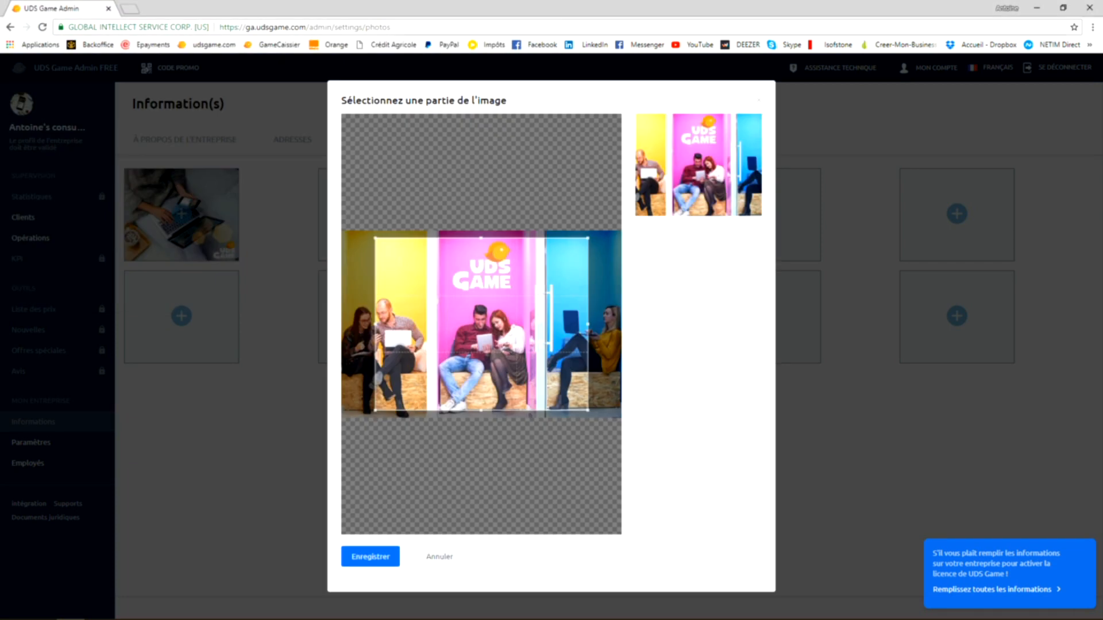
left_click_drag(374, 237, 366, 231)
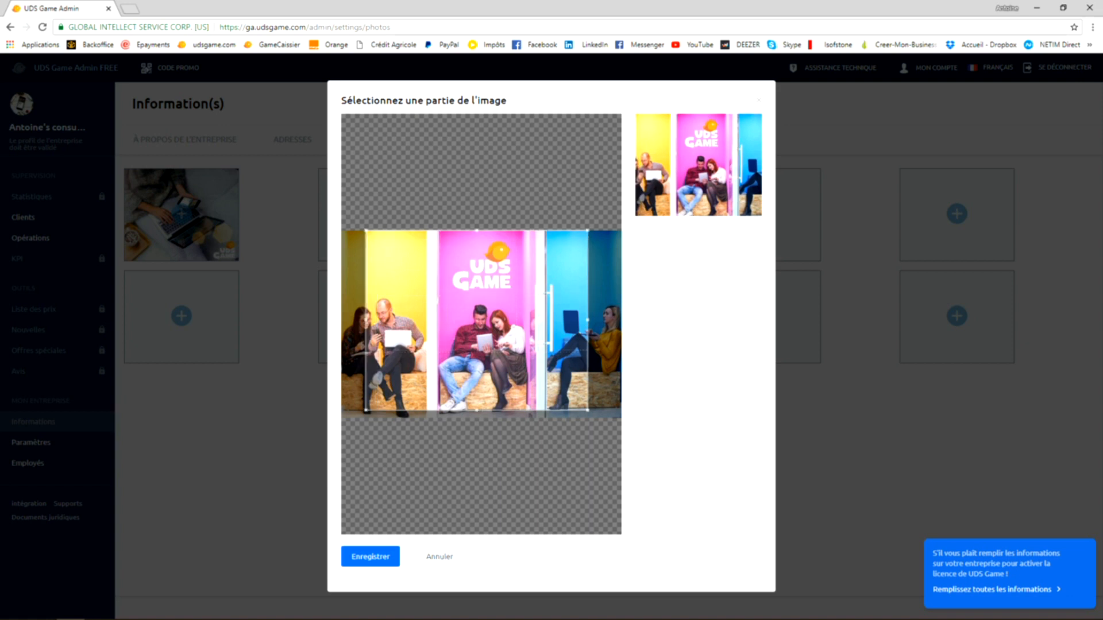
left_click_drag(530, 412, 530, 420)
left_click_drag(526, 373, 532, 373)
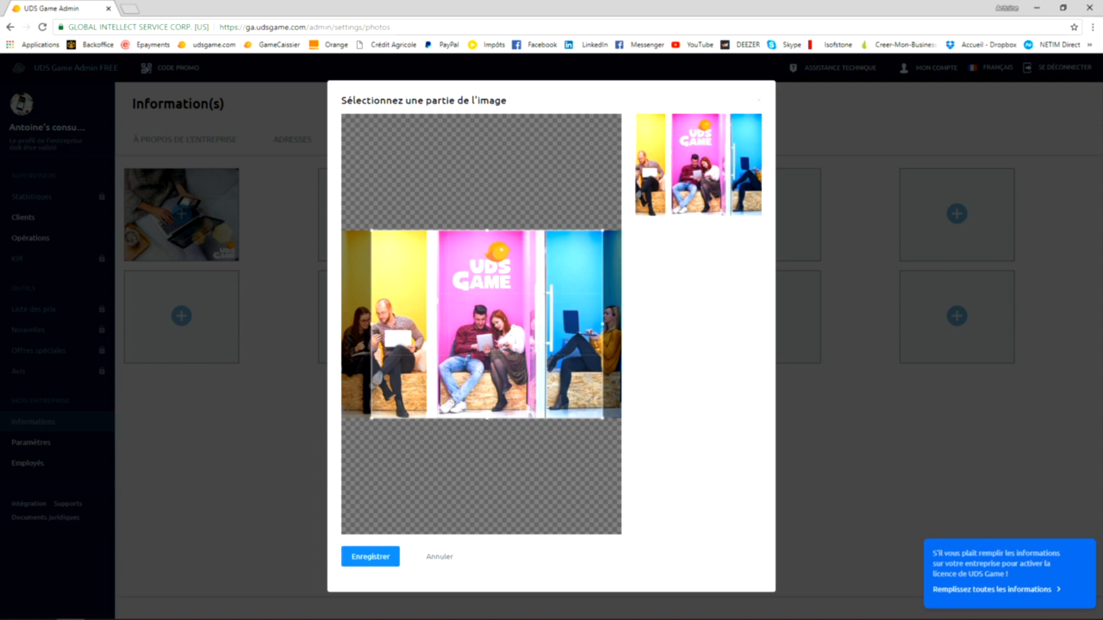
left_click(370, 557)
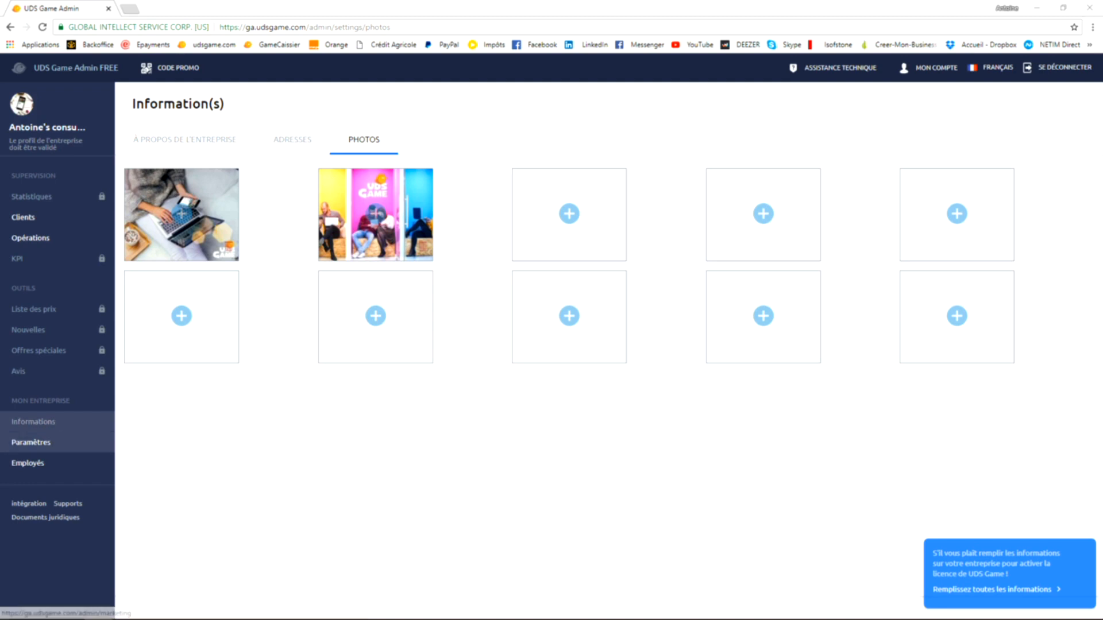
- Open the bonus programme settings, try applying the reduction to the purchase and switch back to the bonus refund method
left_click(31, 442)
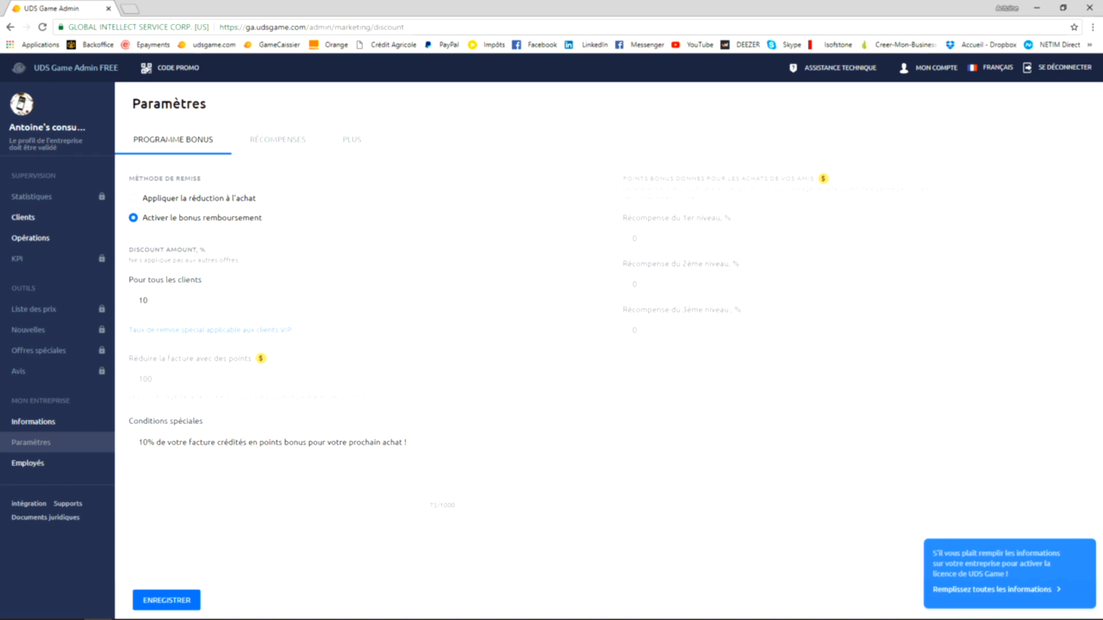
left_click(133, 198)
left_click(133, 218)
- Try a discount amount of 5% for all clients and set it back to 10%
key("Tab")
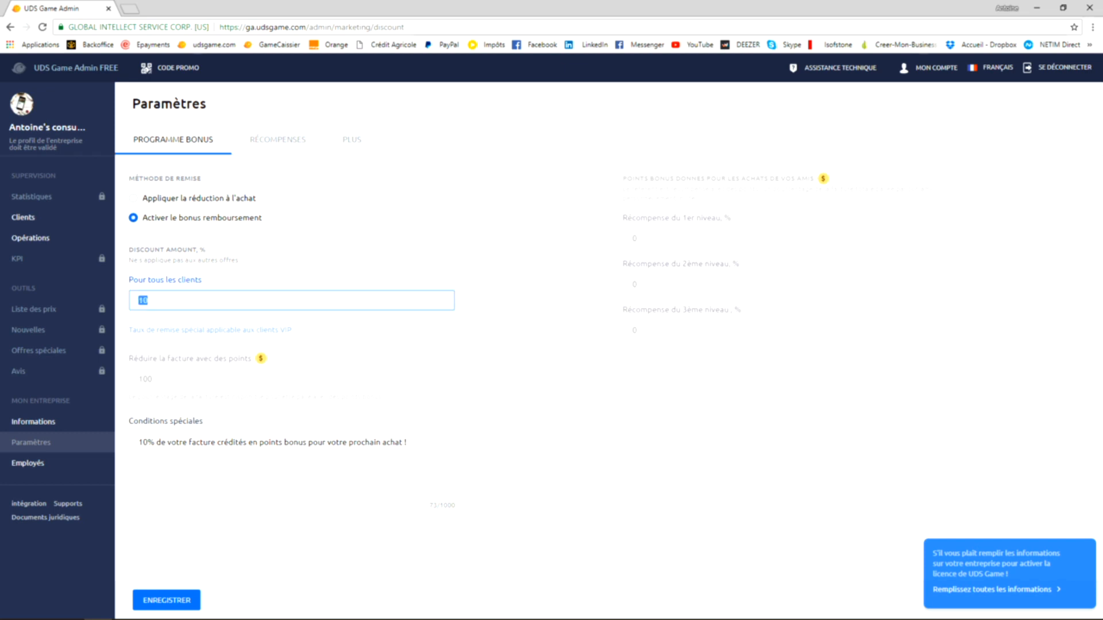
key("BackSpace")
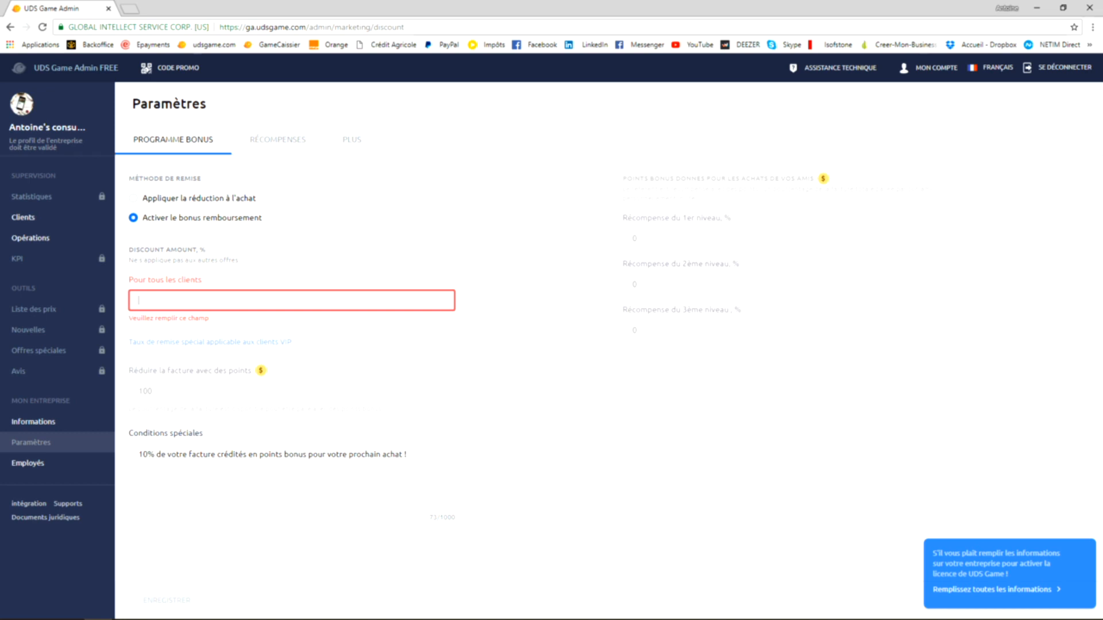
type("5")
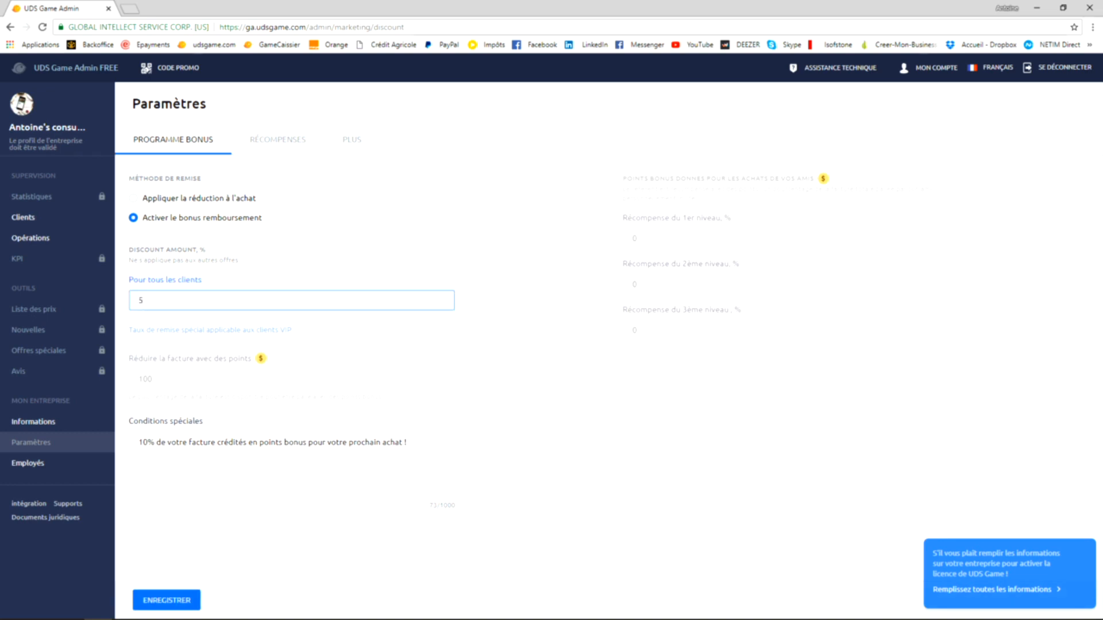
type(".9")
key("BackSpace")
key("BackSpace")
key("BackSpace")
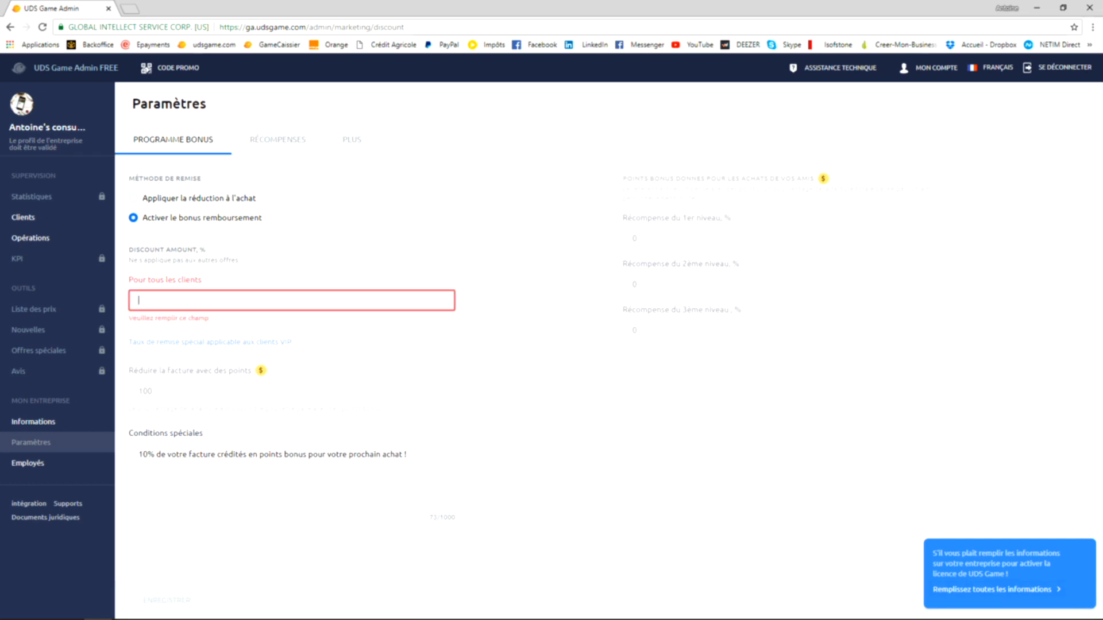
type("10")
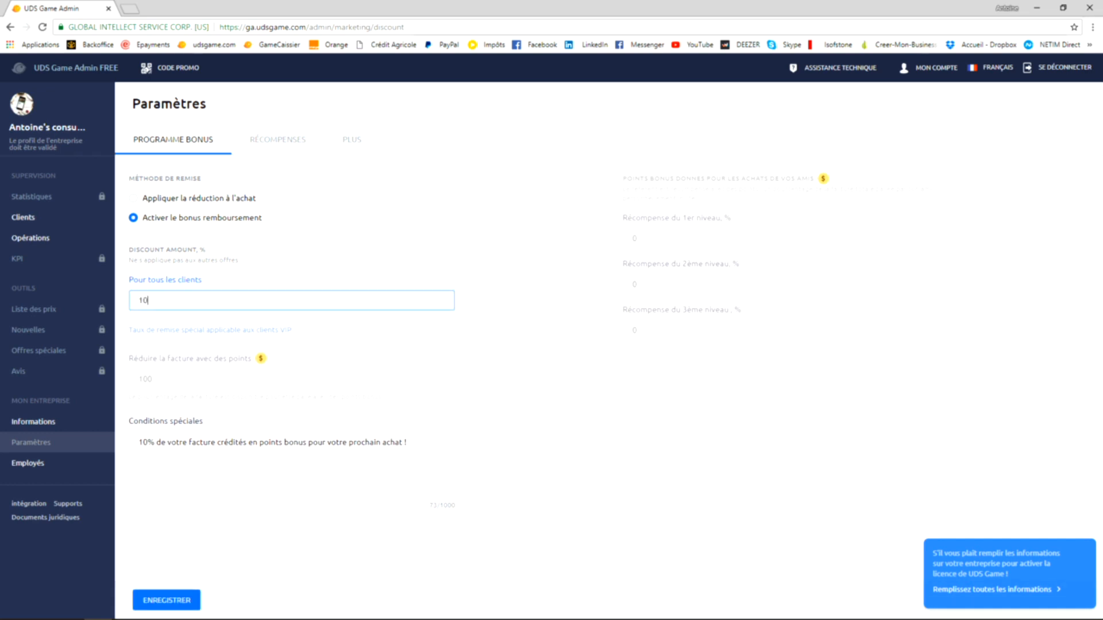
key("Tab")
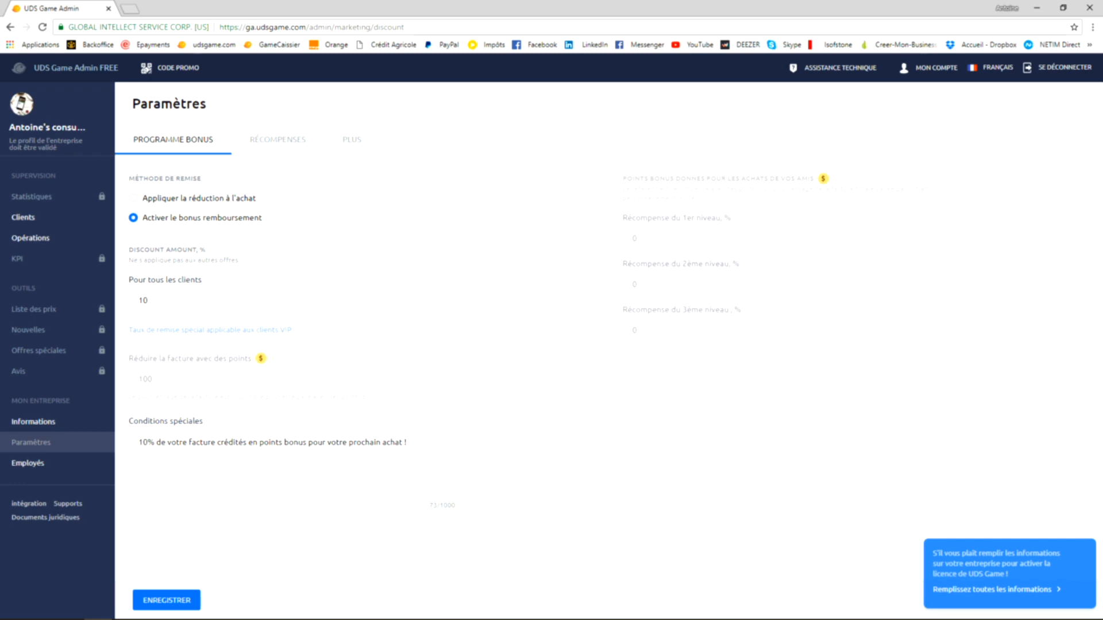
- Review the special conditions text against the discount amount for all clients in the bonus programme settings
left_click_drag(138, 443, 406, 443)
left_click(407, 443)
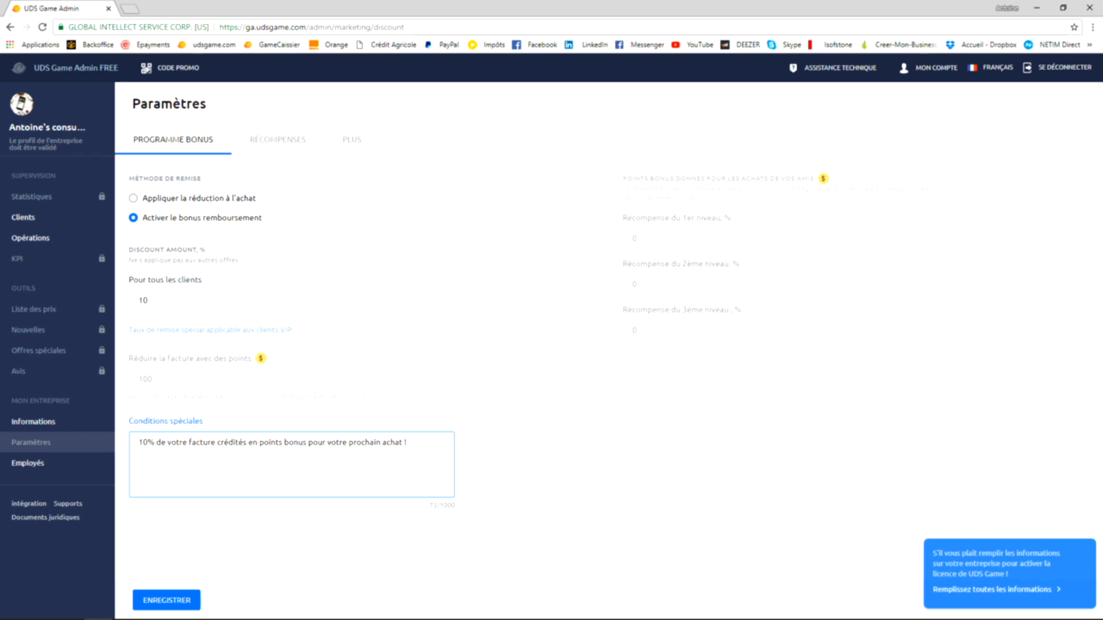
double_click(144, 300)
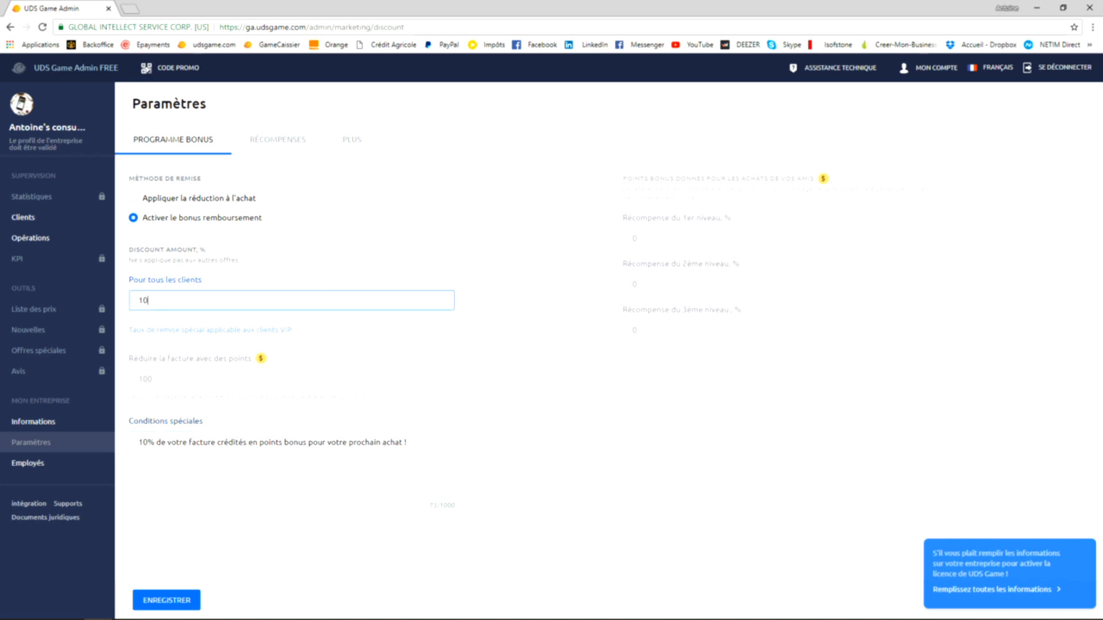
left_click(148, 300)
left_click(407, 444)
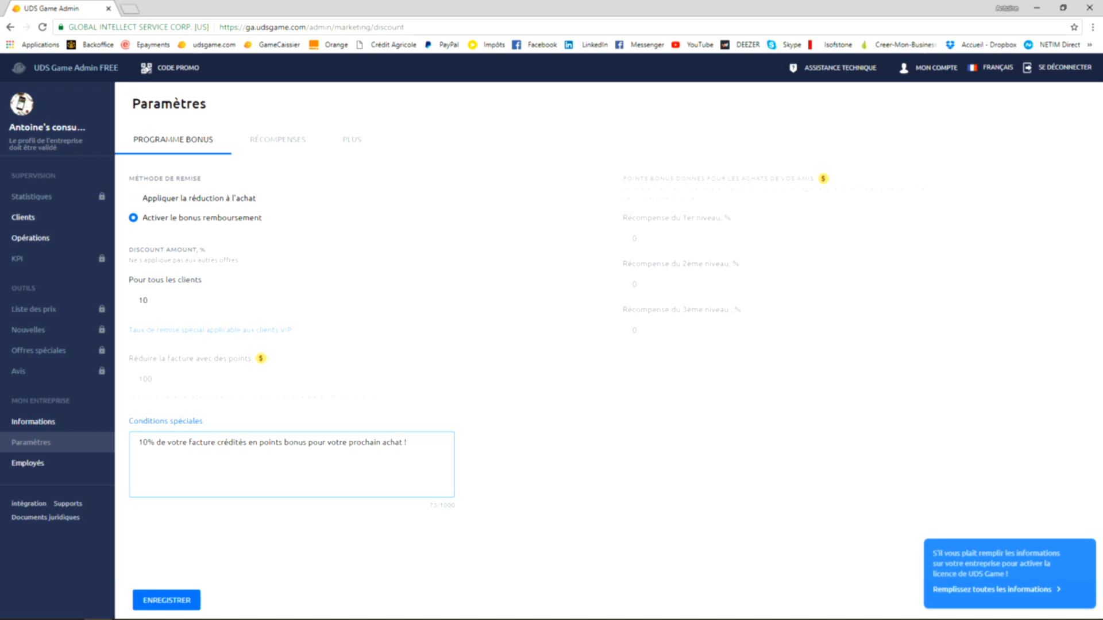
left_click_drag(143, 443, 407, 443)
left_click(407, 443)
- View the rewards settings, open the additional settings and set the time zone to Europe/Paris (+02:00)
left_click(277, 140)
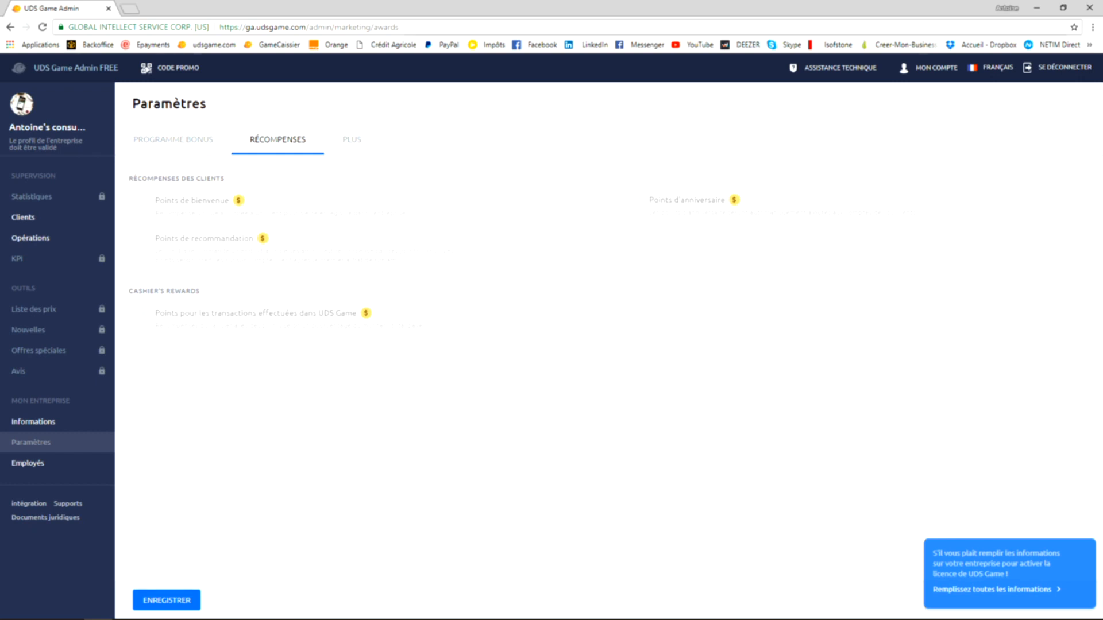
left_click(351, 139)
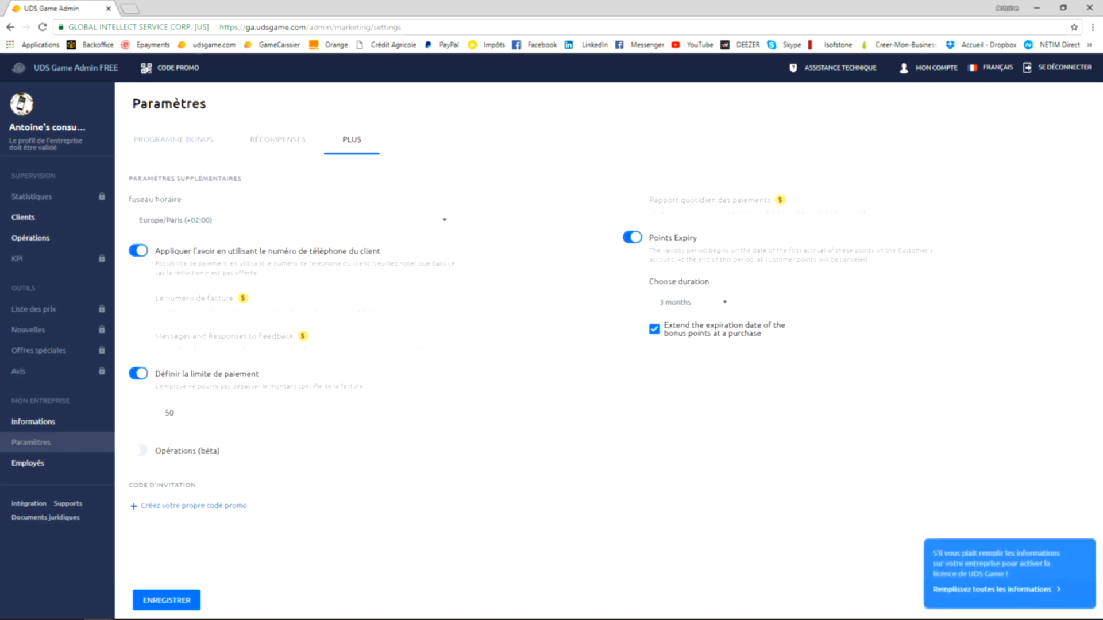
left_click(291, 220)
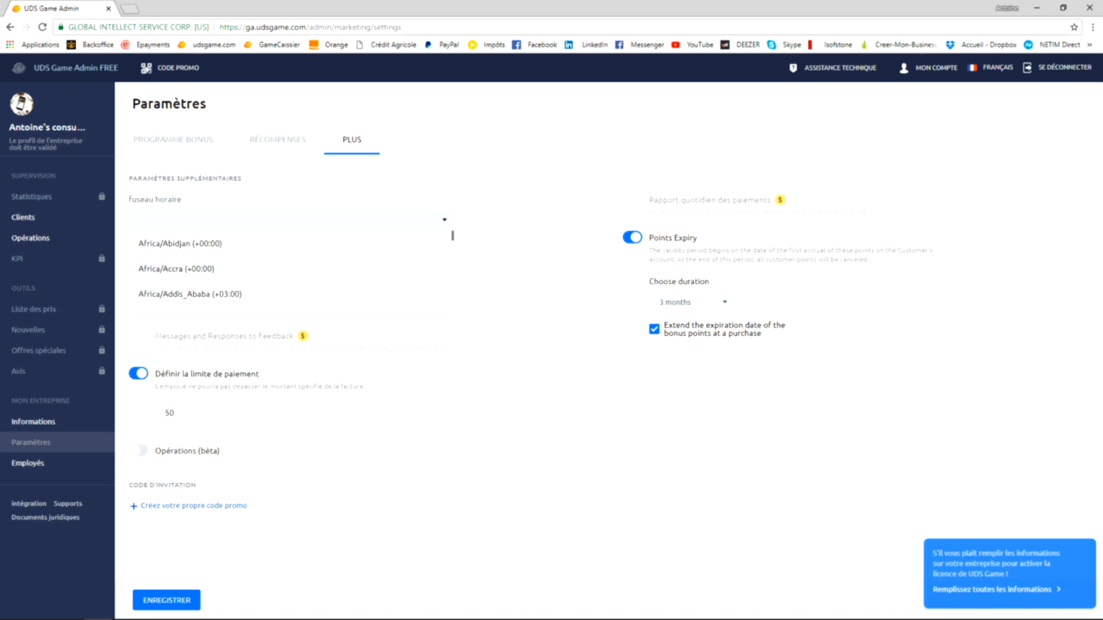
type("Paris")
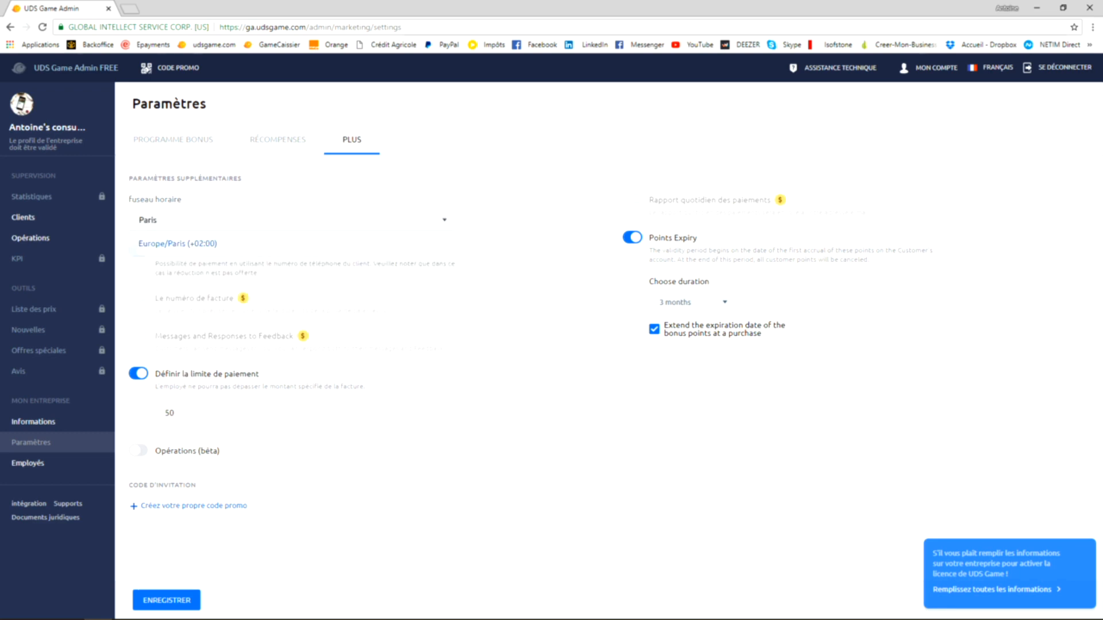
key("Return")
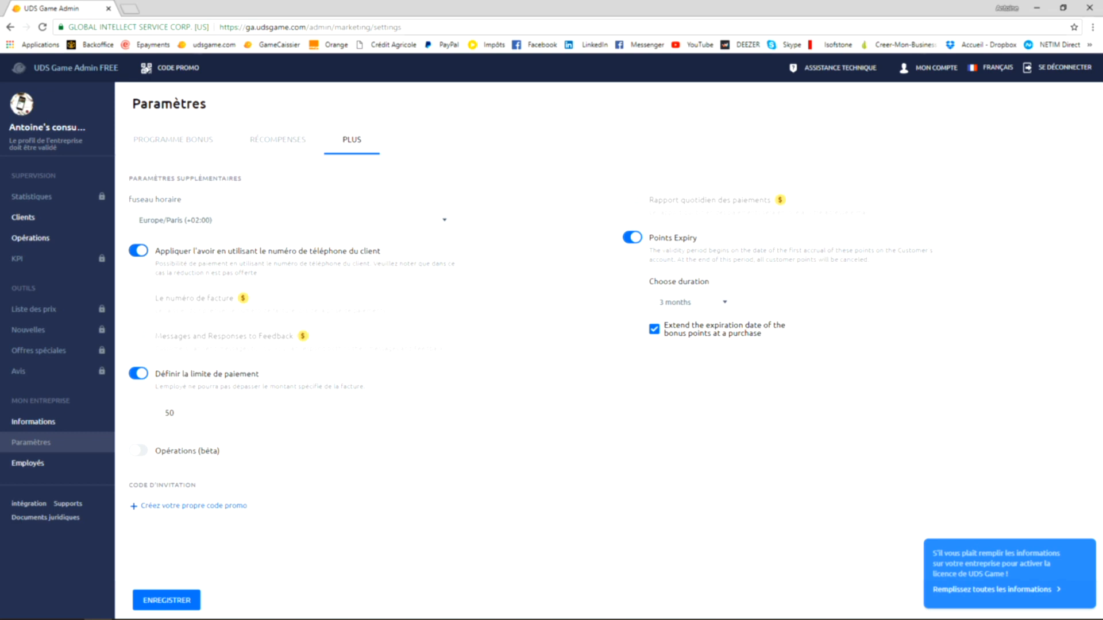
- Try switching off applying credit by the client's phone number and switch it back on
left_click(138, 251)
left_click(138, 251)
left_click(138, 251)
left_click(137, 251)
- Try switching off the payment limit, switch it back on and inspect its amount
left_click(138, 374)
left_click(139, 373)
left_click(175, 413)
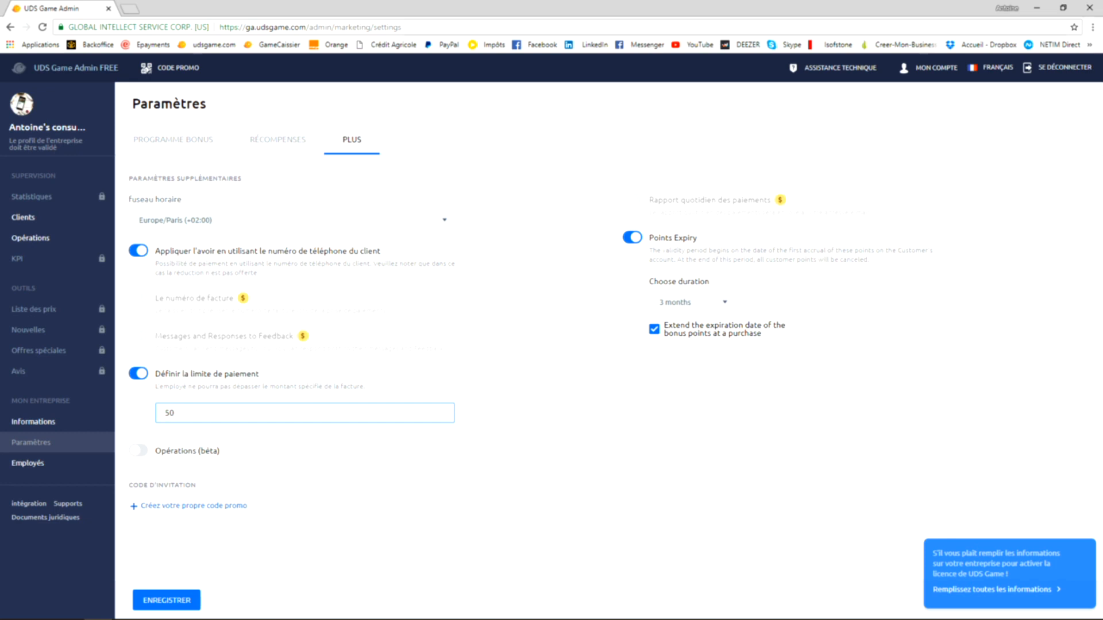
left_click(139, 374)
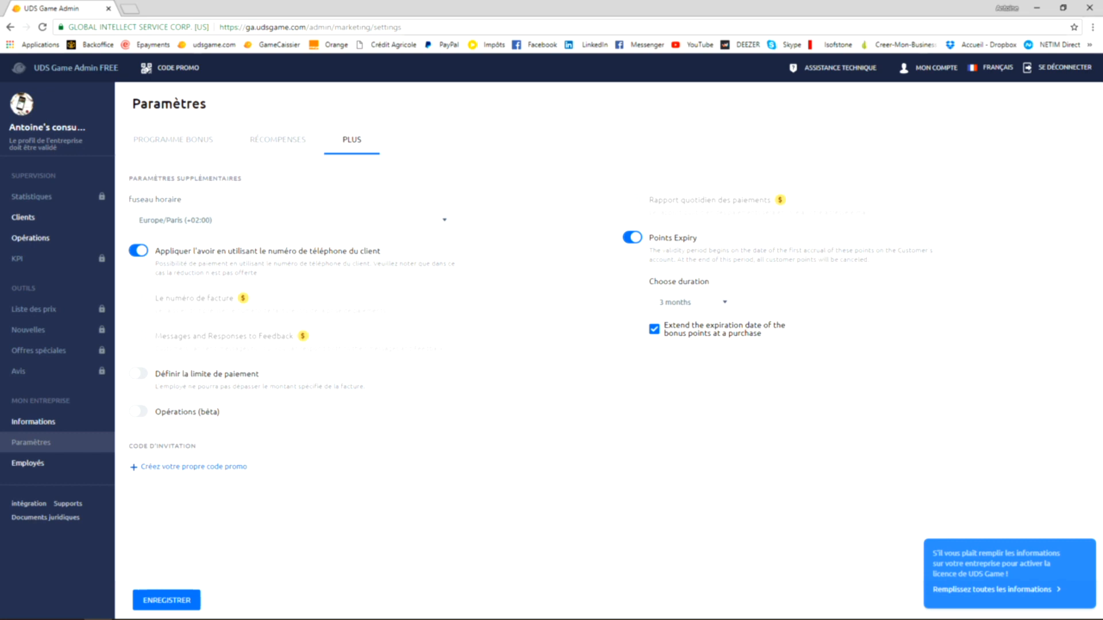
left_click(138, 373)
double_click(170, 413)
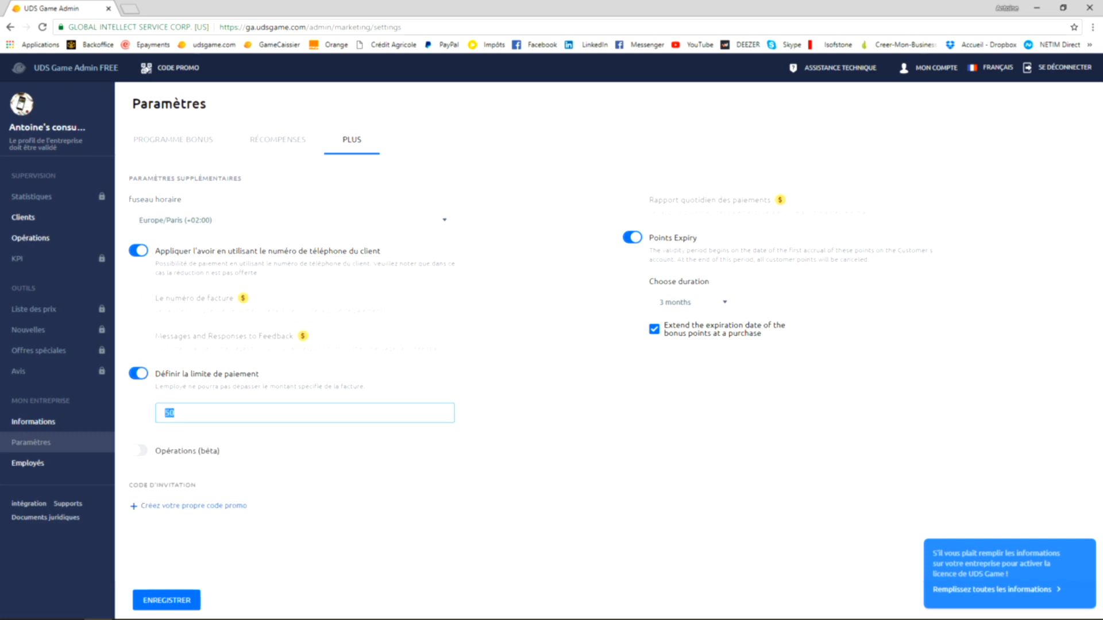
left_click(174, 413)
- Turn Points Expiry off and back on, choose a duration of 3 months and confirm renewing the points' validity period
left_click(632, 237)
left_click(632, 237)
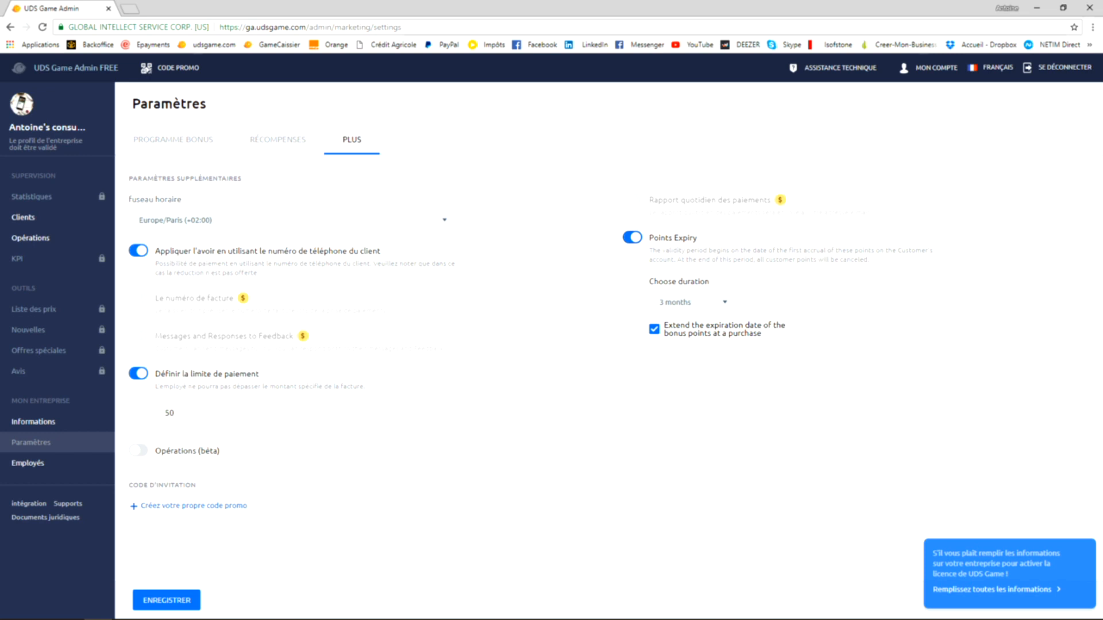
left_click(693, 302)
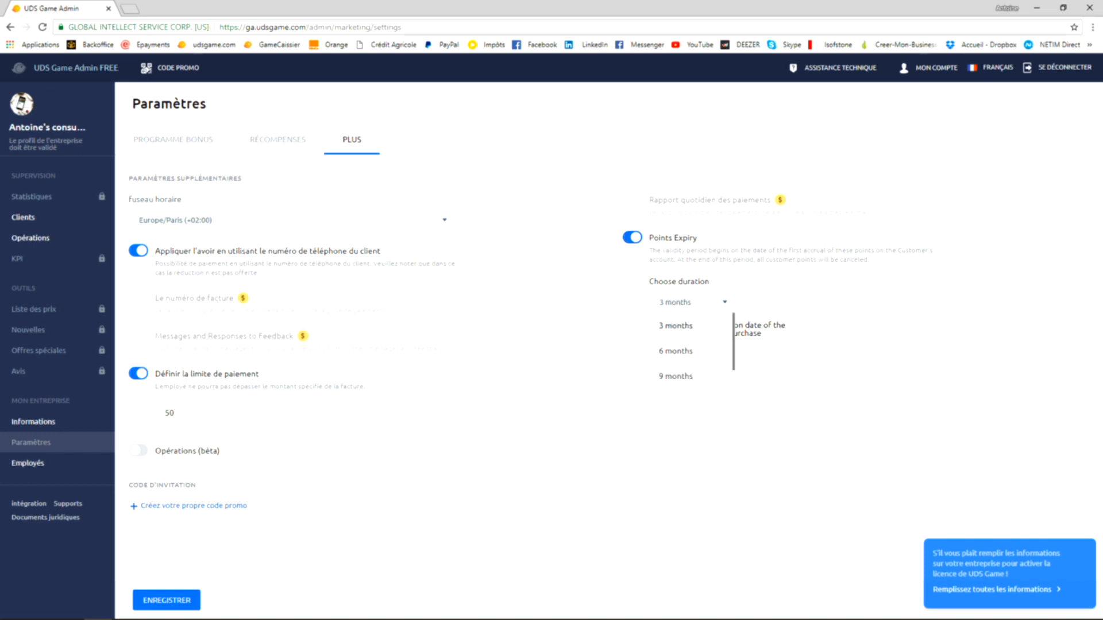
left_click(693, 302)
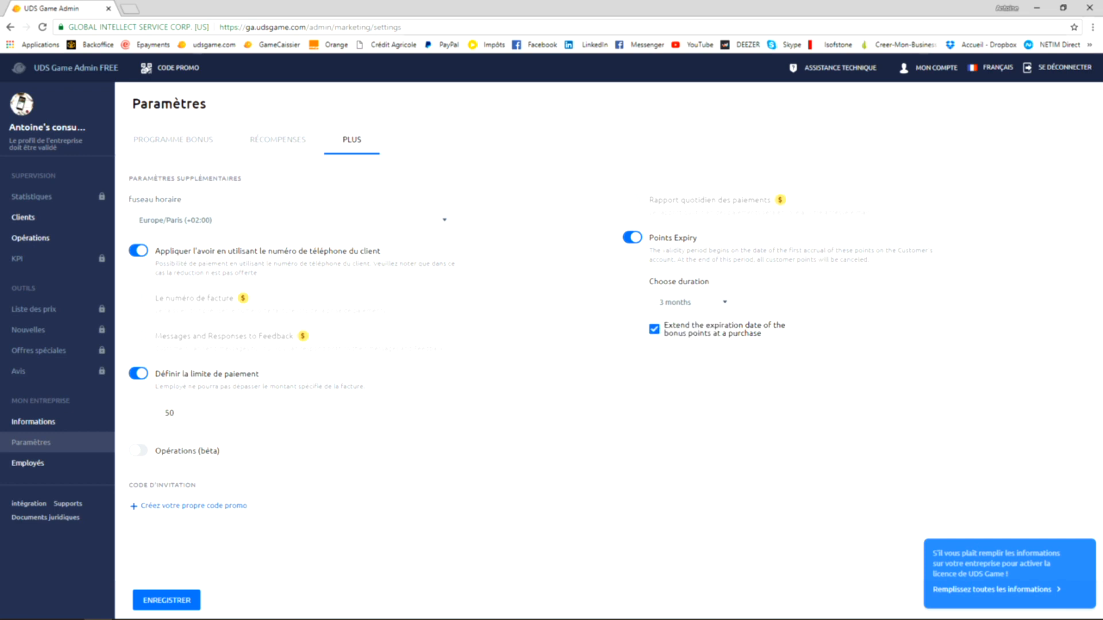
left_click(692, 302)
left_click(677, 325)
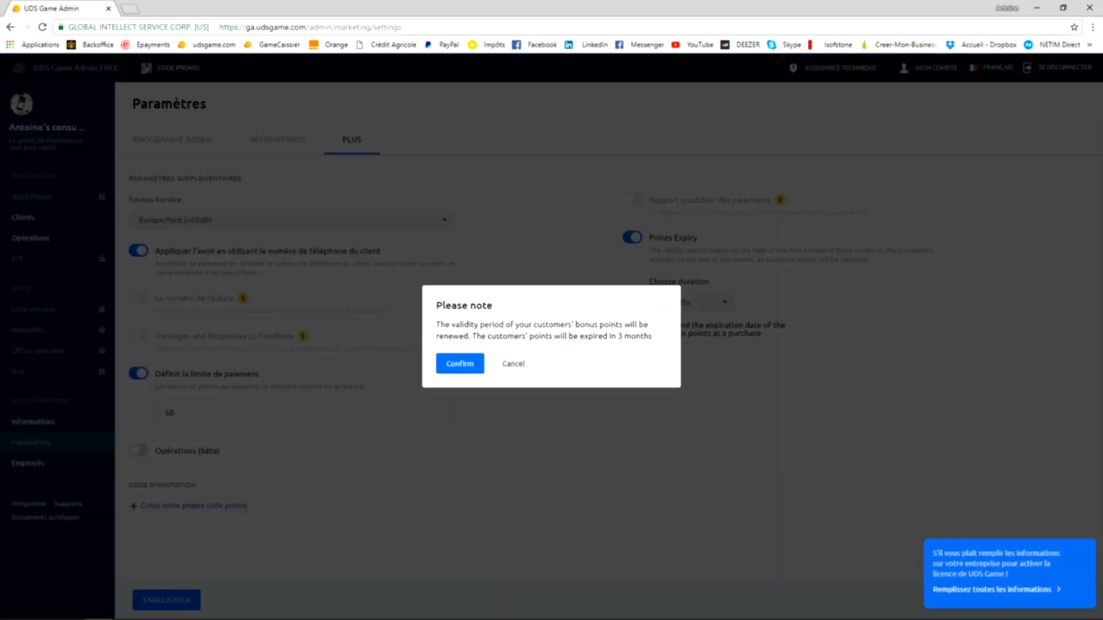
left_click(460, 364)
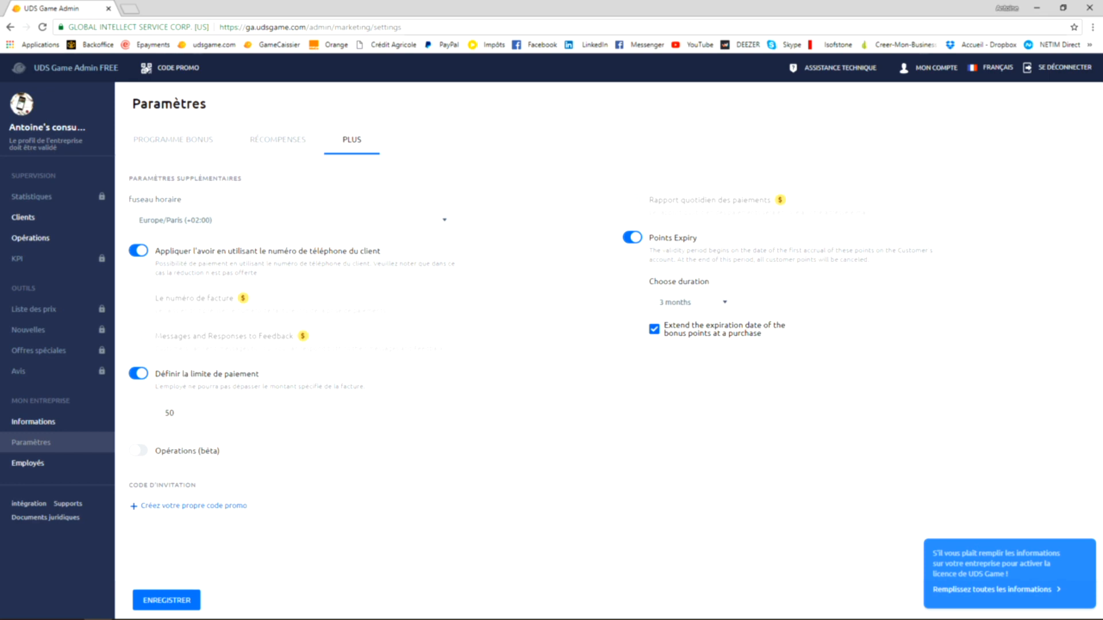
- Toggle the extension of the bonus points' expiration date at a purchase off and on, and save the additional settings
left_click(654, 329)
left_click(654, 329)
left_click(166, 600)
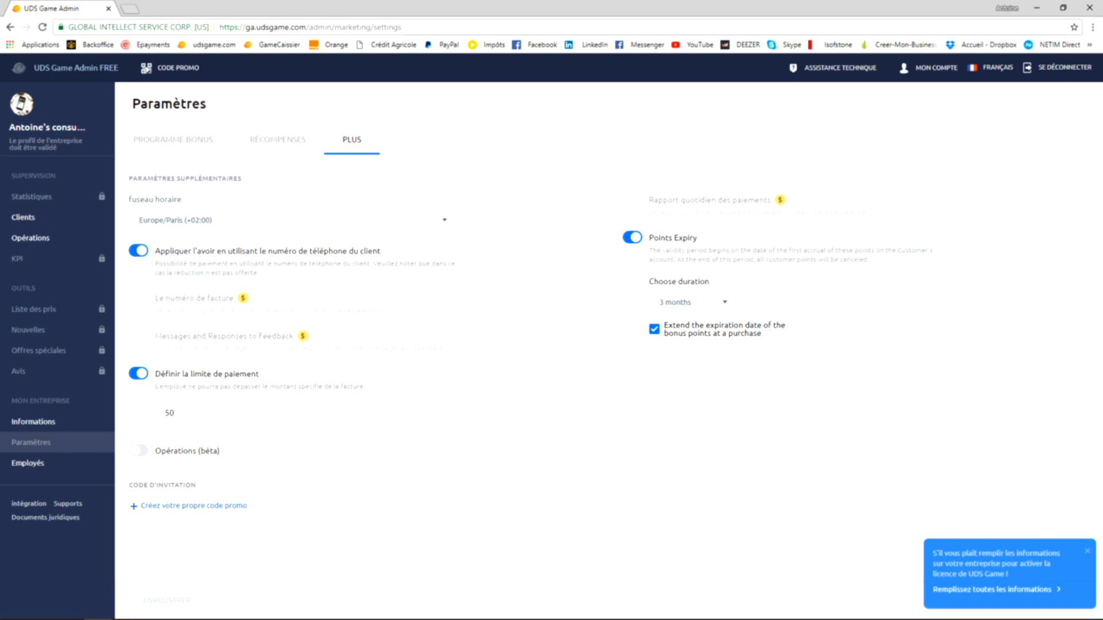
- Open the employees section from the company information checklist and start adding a new cashier
left_click(993, 590)
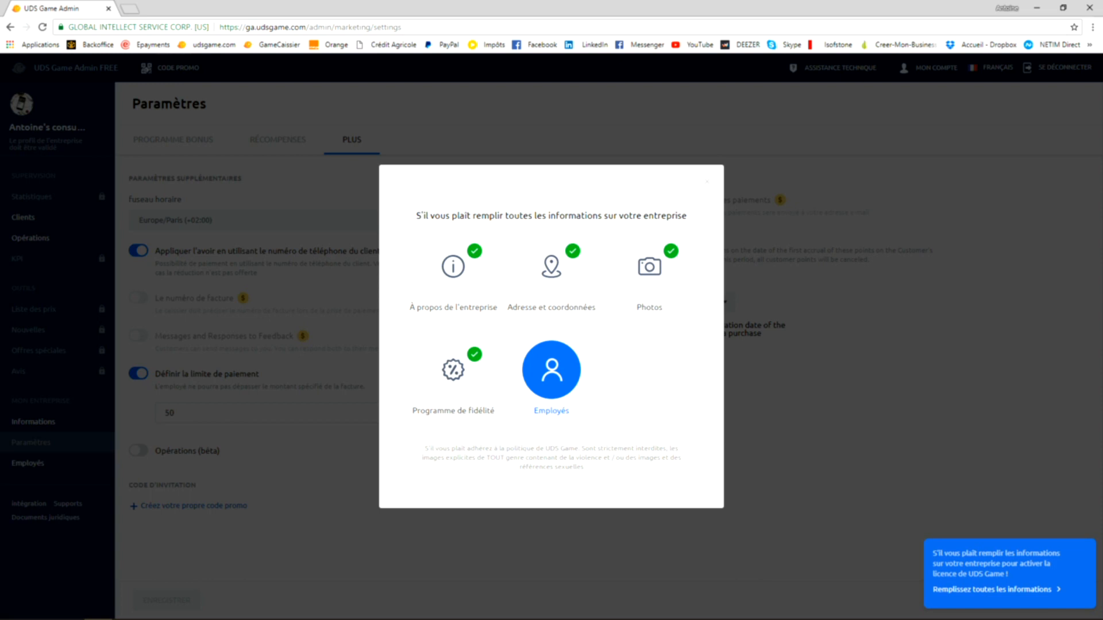
left_click(552, 370)
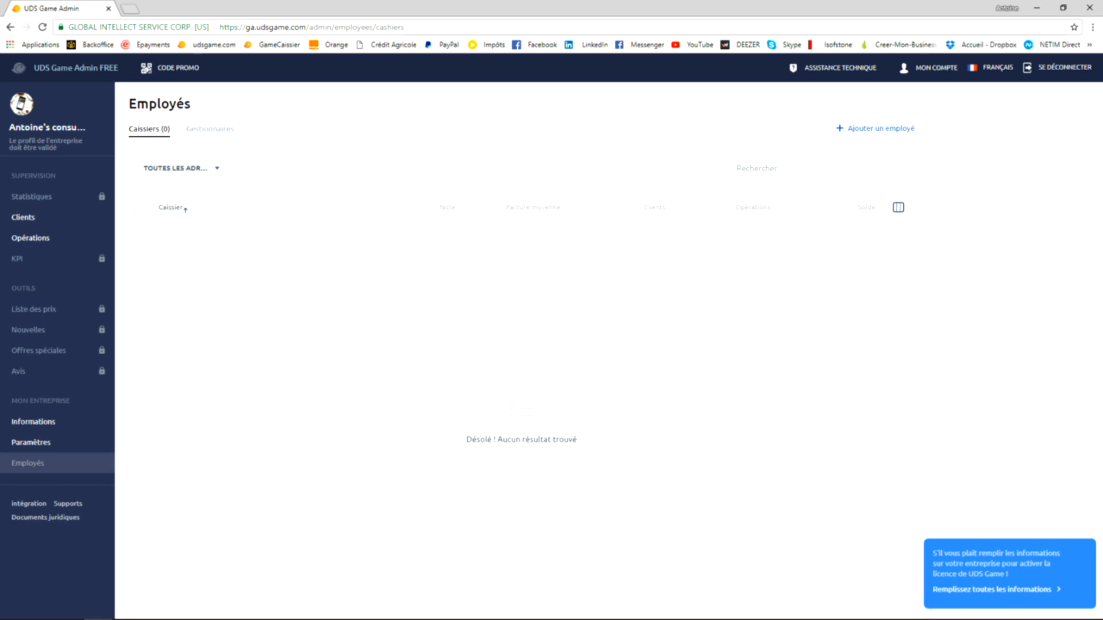
left_click(881, 129)
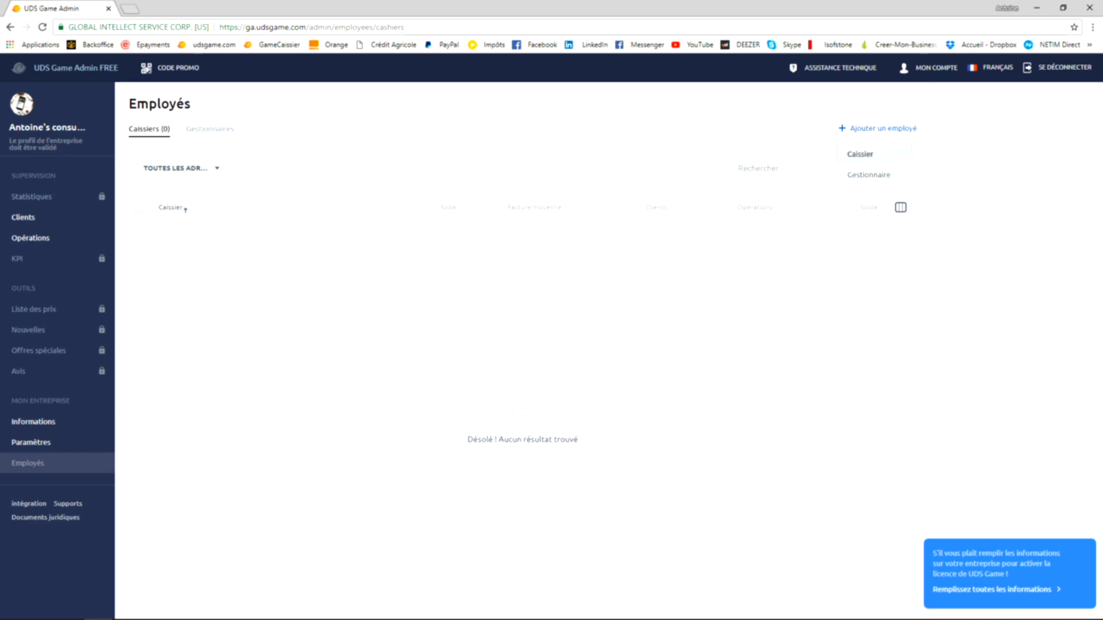
left_click(860, 154)
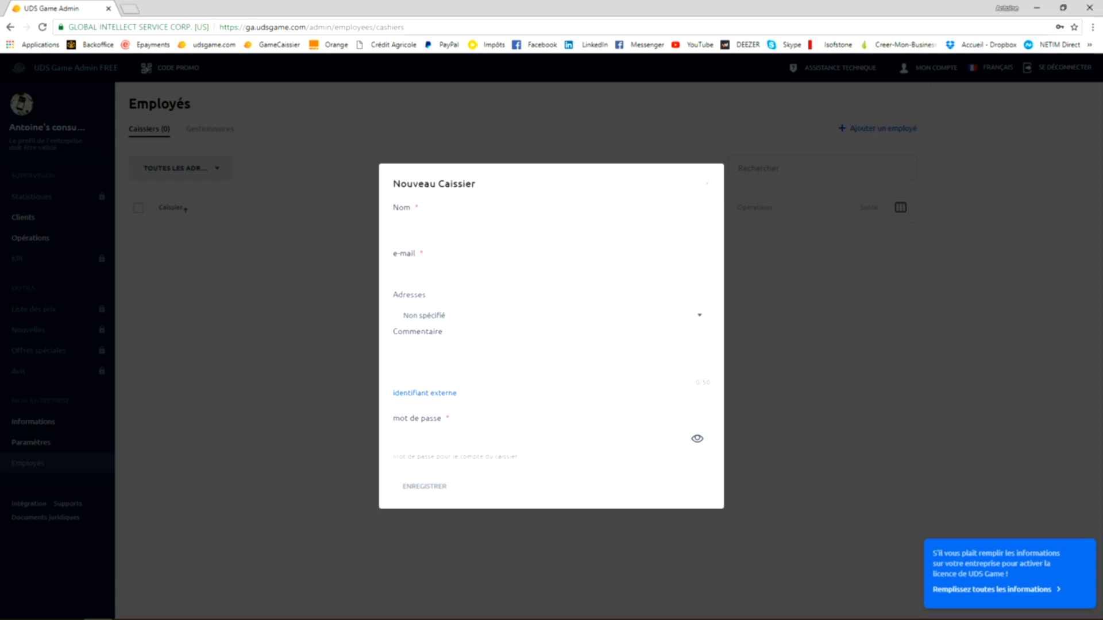
- Enter the new cashier's name and e-mail address
left_click(550, 228)
type("Jérôme")
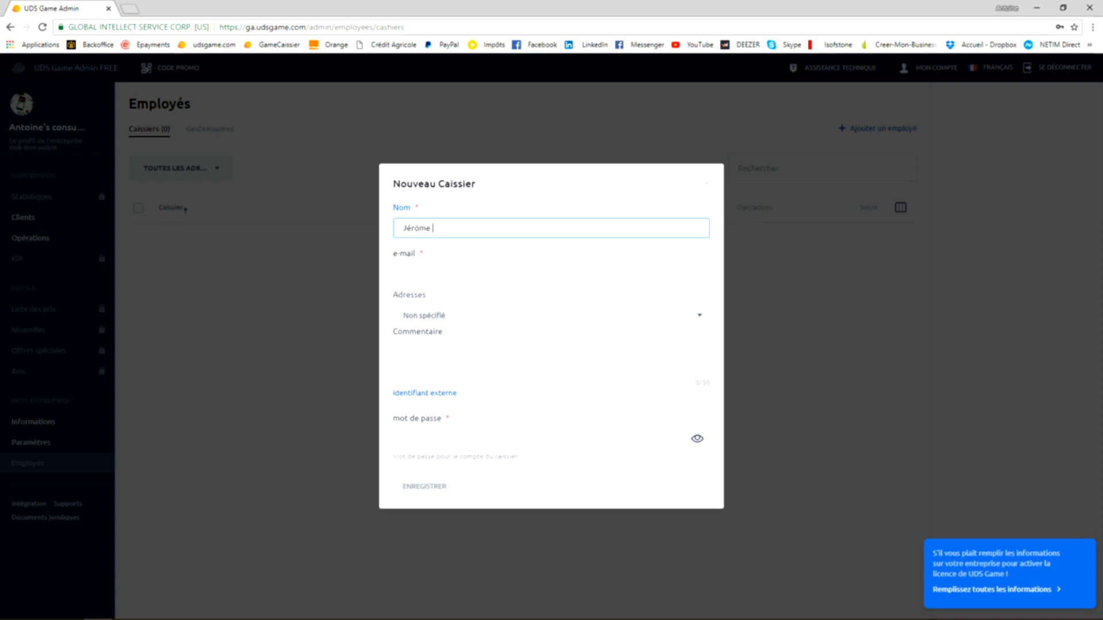
key("Tab")
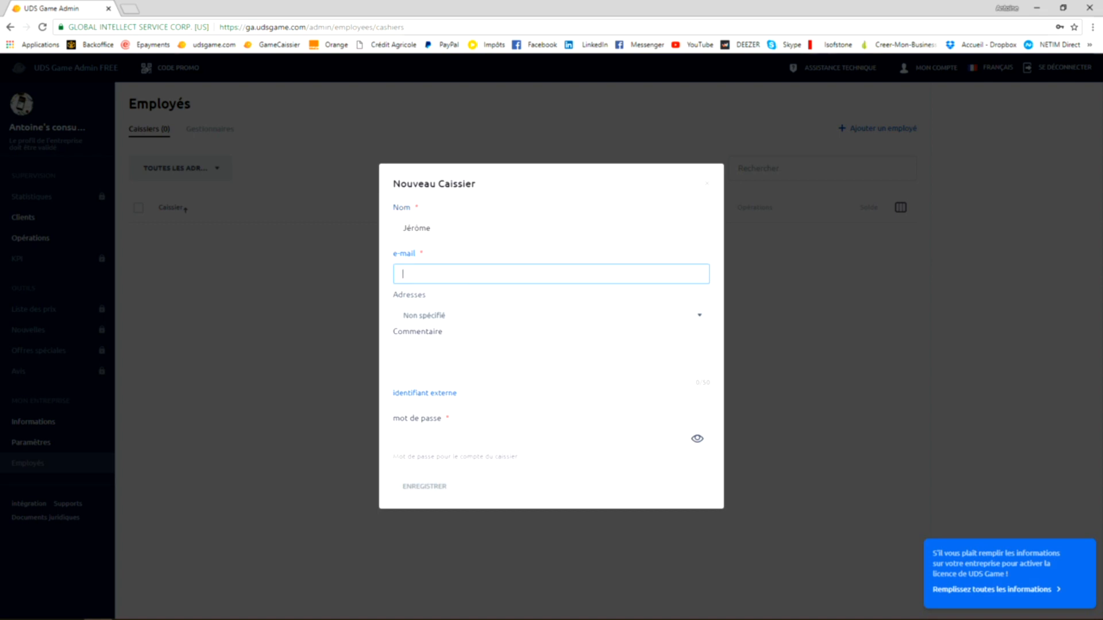
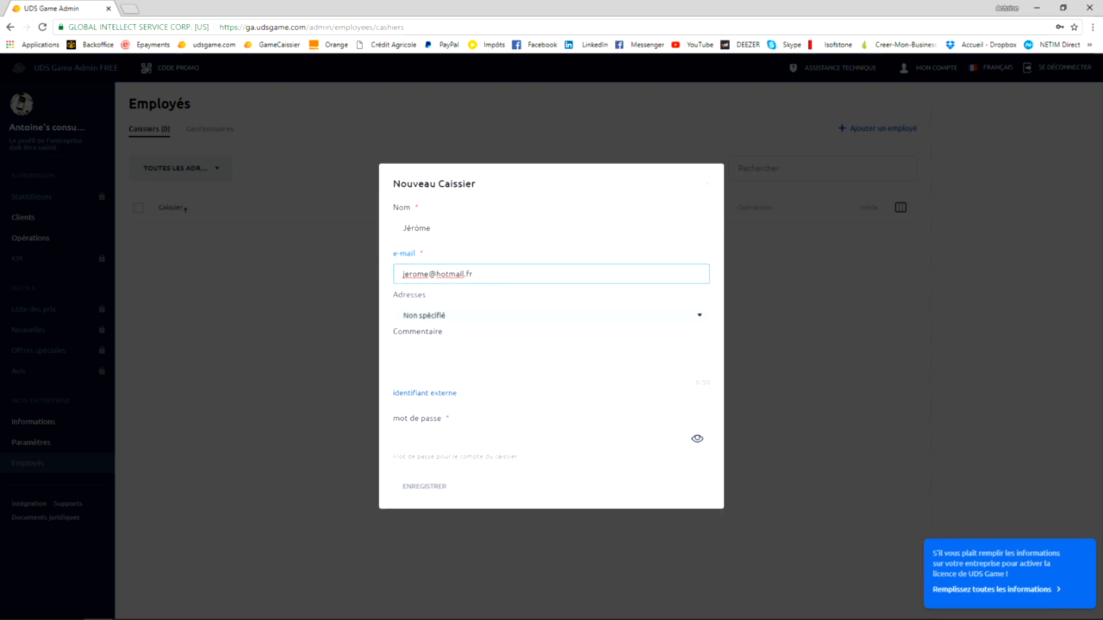
- Inspect the new cashier's address selection and comment field without filling them in
left_click(442, 357)
left_click(551, 316)
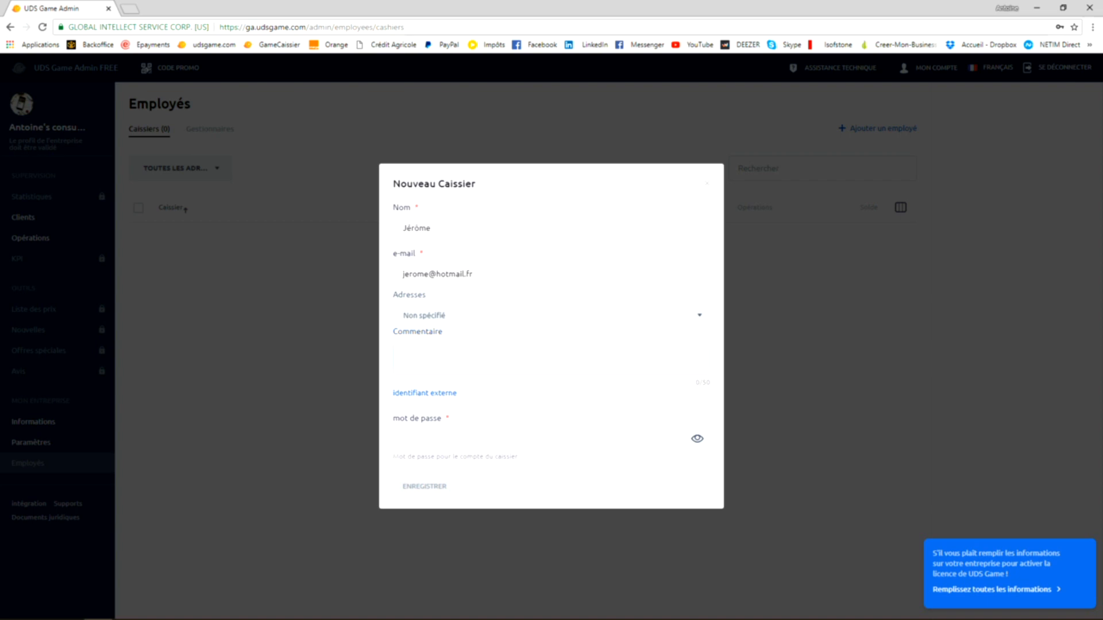
left_click(552, 315)
left_click(459, 358)
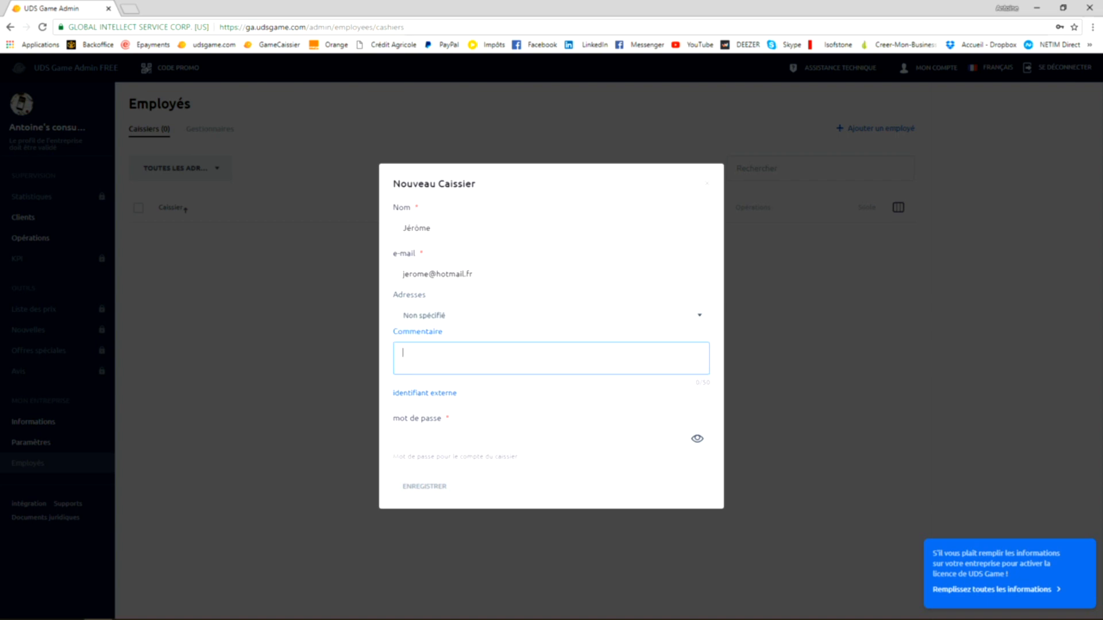
left_click(551, 316)
left_click(552, 316)
left_click(517, 357)
- Enter the password for the new cashier's account and save the cashier
left_click(517, 439)
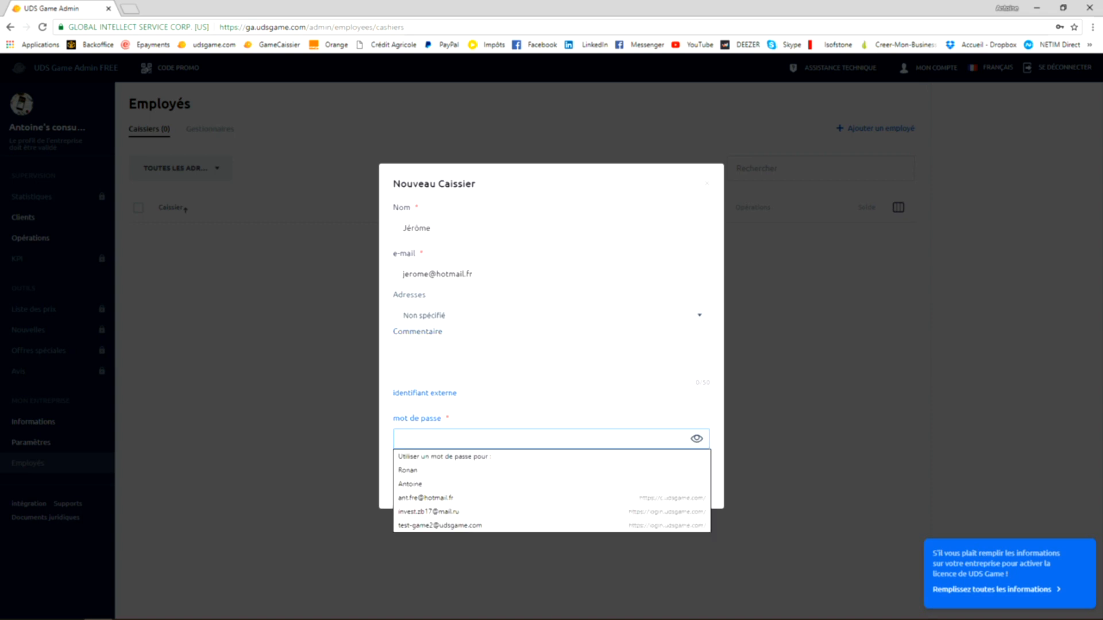
type("*********")
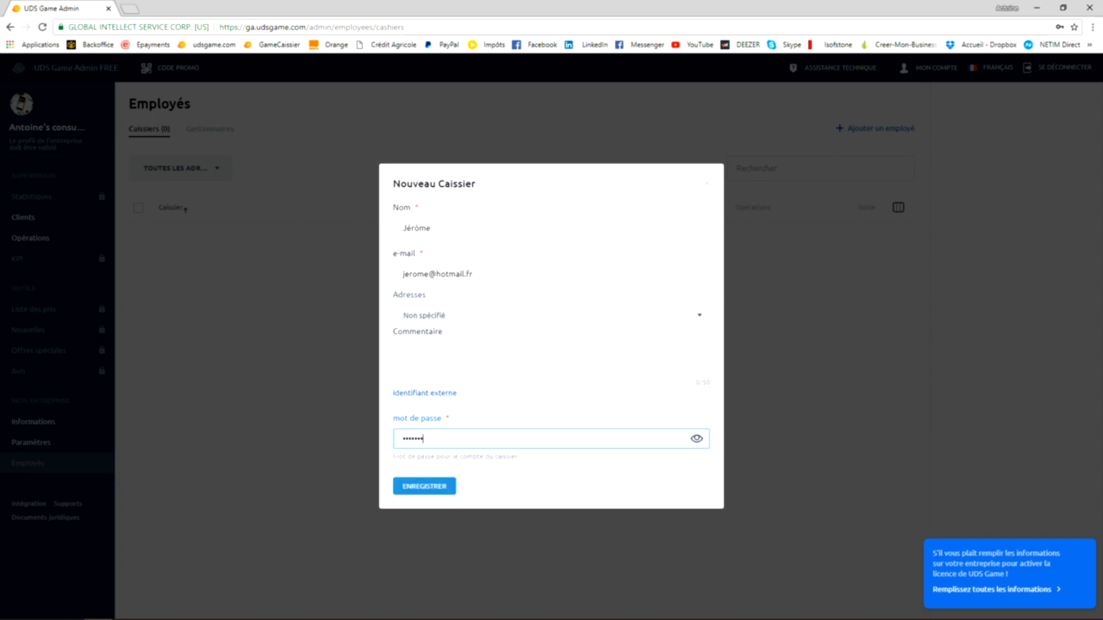
key("Return")
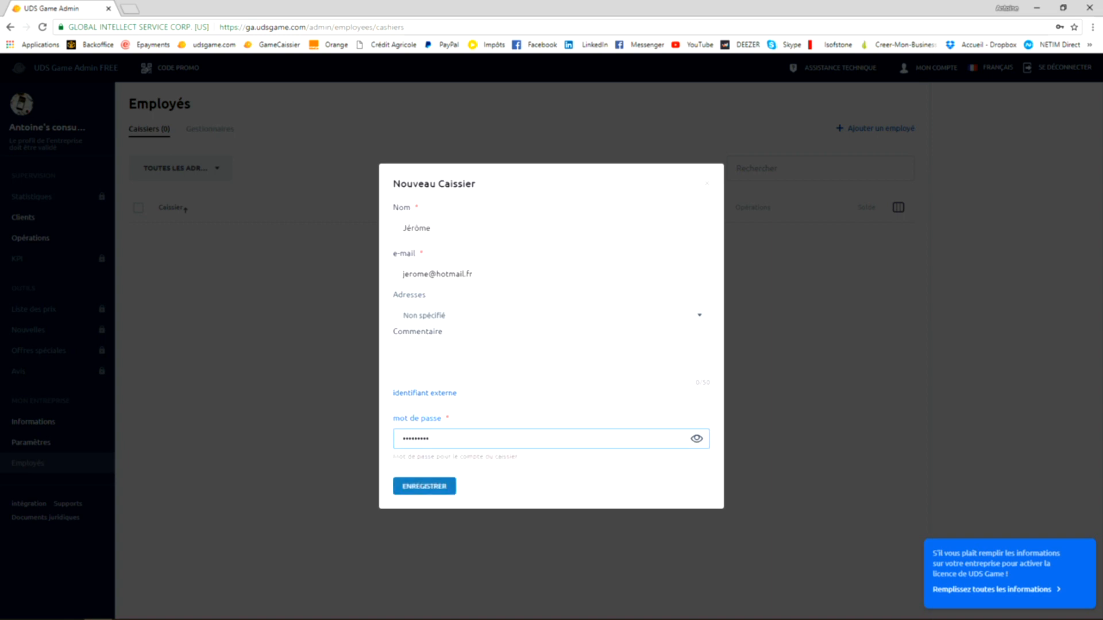